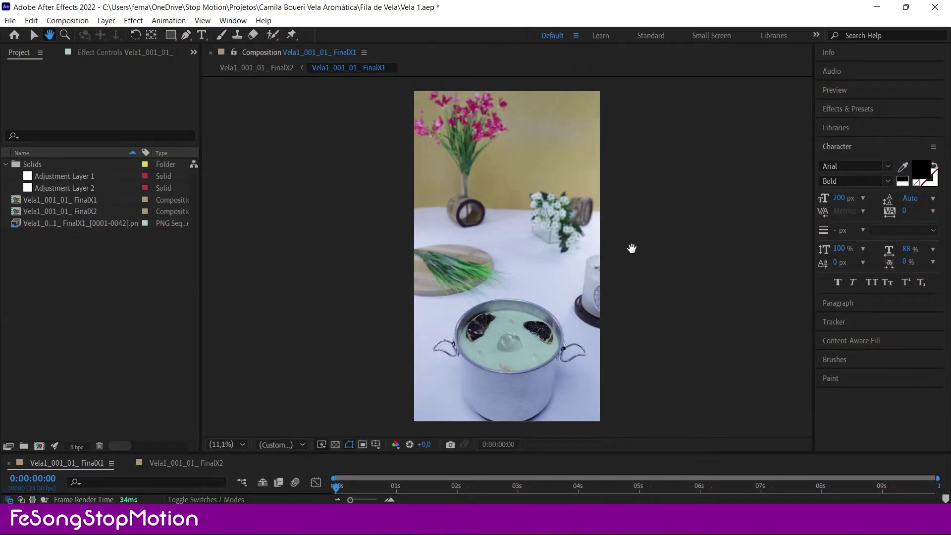
# Step: Zoom in to inspect the grain on the pink flowers and vase, then zoom back out
pyautogui.scroll(2, 535, 218)
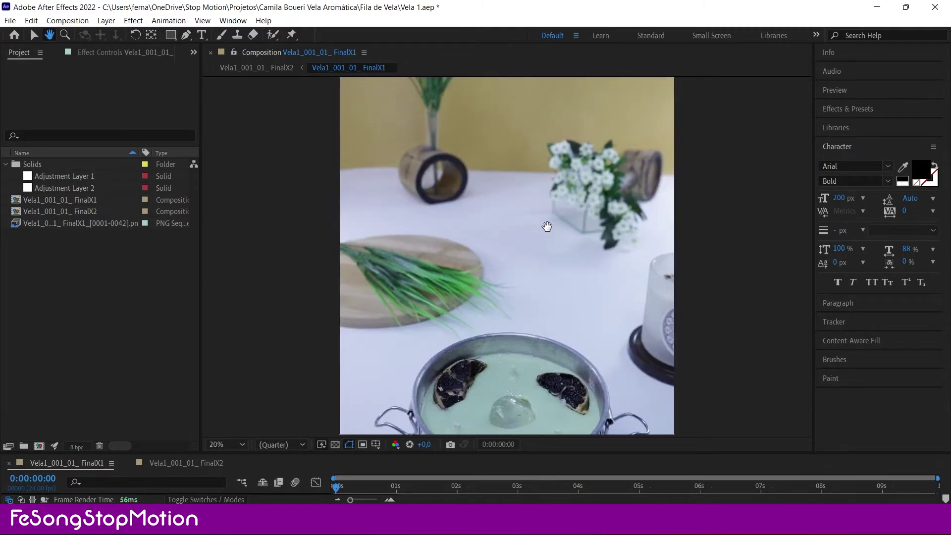
pyautogui.moveTo(518, 187); pyautogui.dragTo(516, 250)
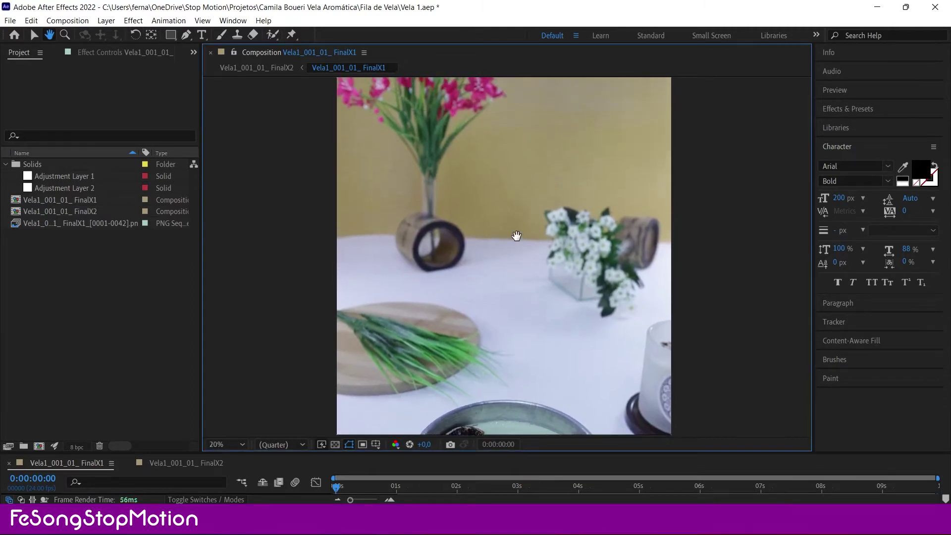
pyautogui.scroll(2, 516, 236)
pyautogui.moveTo(503, 214); pyautogui.dragTo(513, 268)
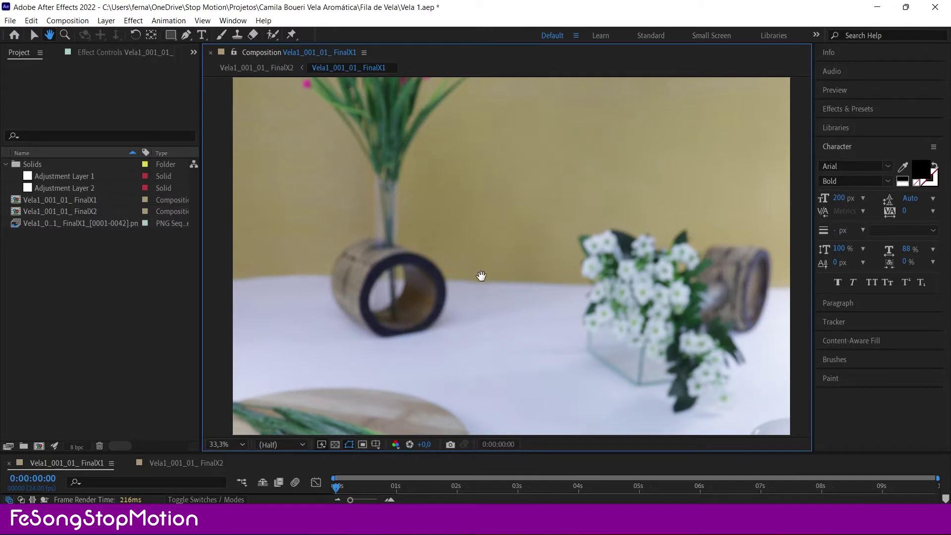
pyautogui.scroll(5, 481, 276)
pyautogui.scroll(-4, 481, 281)
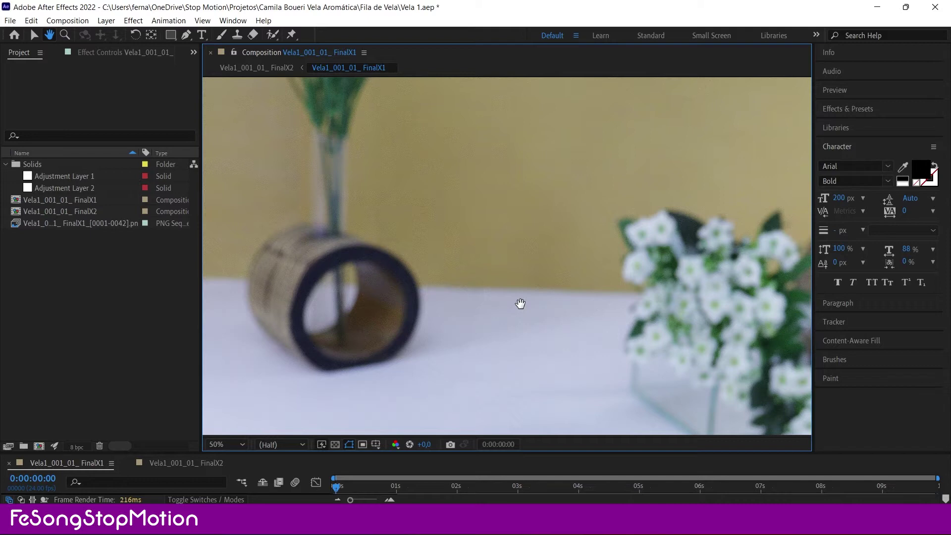
pyautogui.scroll(-2, 526, 303)
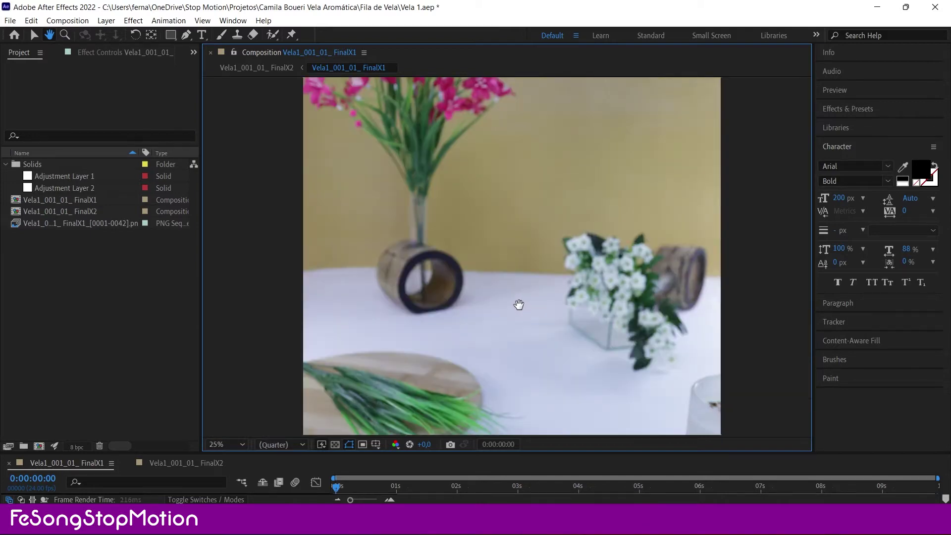
pyautogui.scroll(-1, 518, 303)
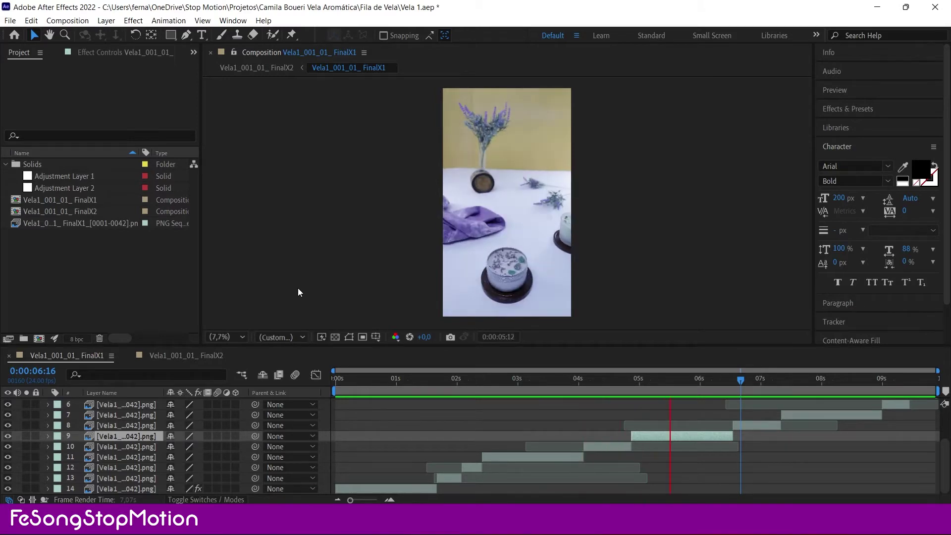
# Step: Lock the Cor adjustment layer and toggle its visibility to compare graded and ungraded colour
pyautogui.scroll(3, 55, 431)
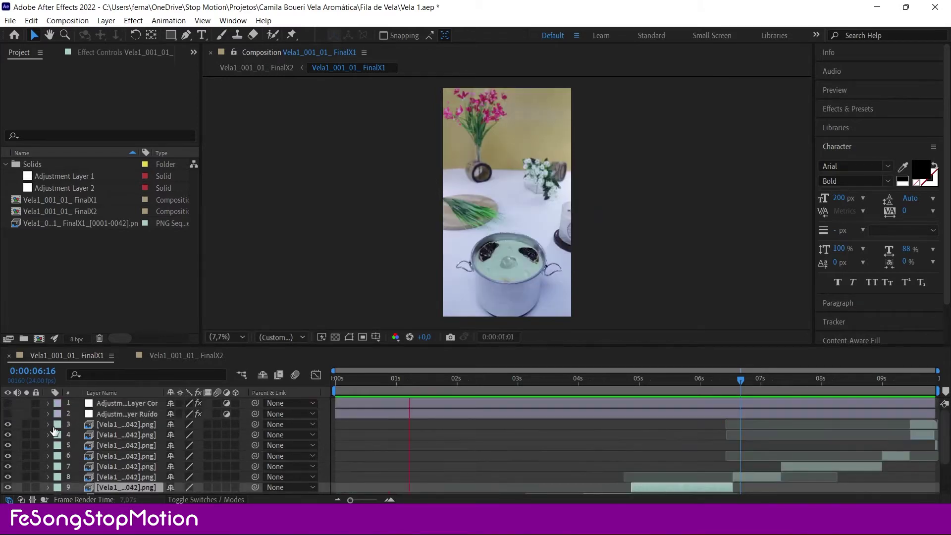
pyautogui.click(36, 403)
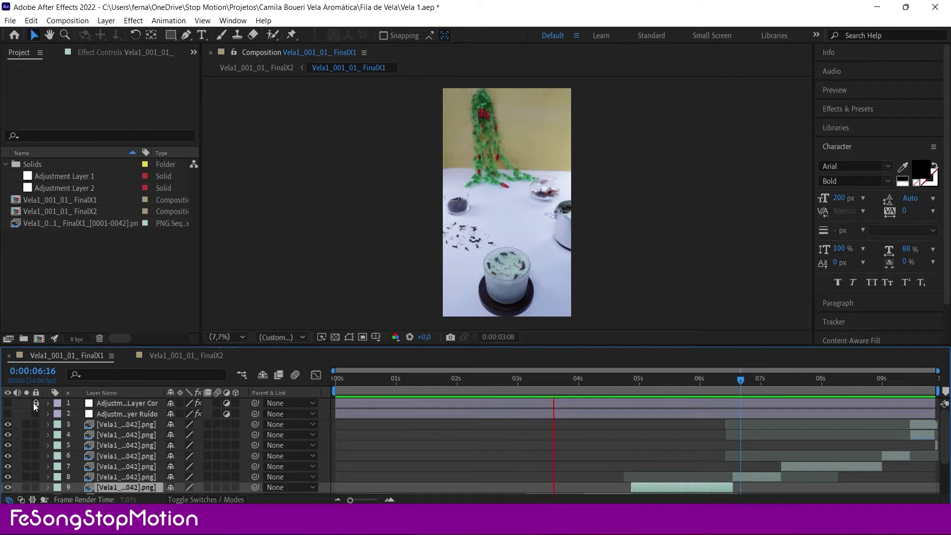
pyautogui.click(7, 404)
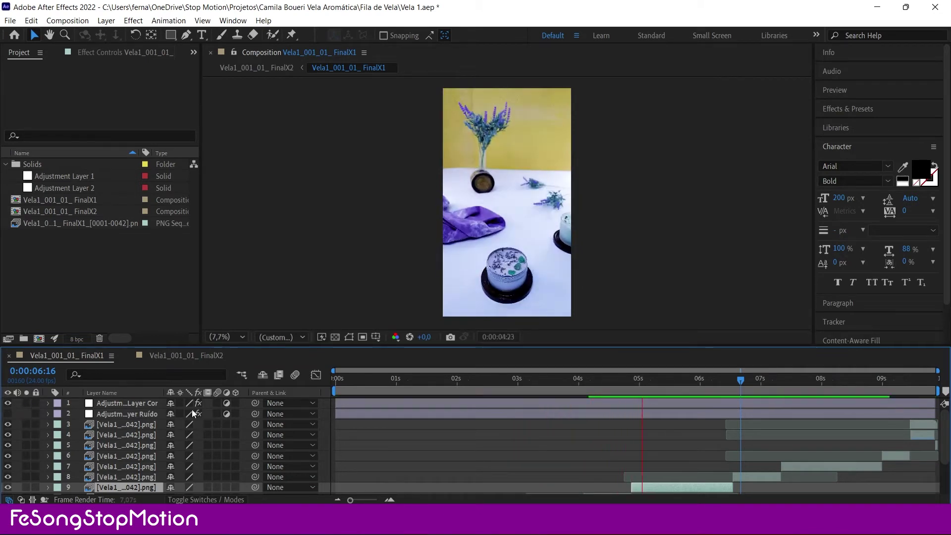
pyautogui.click(8, 404)
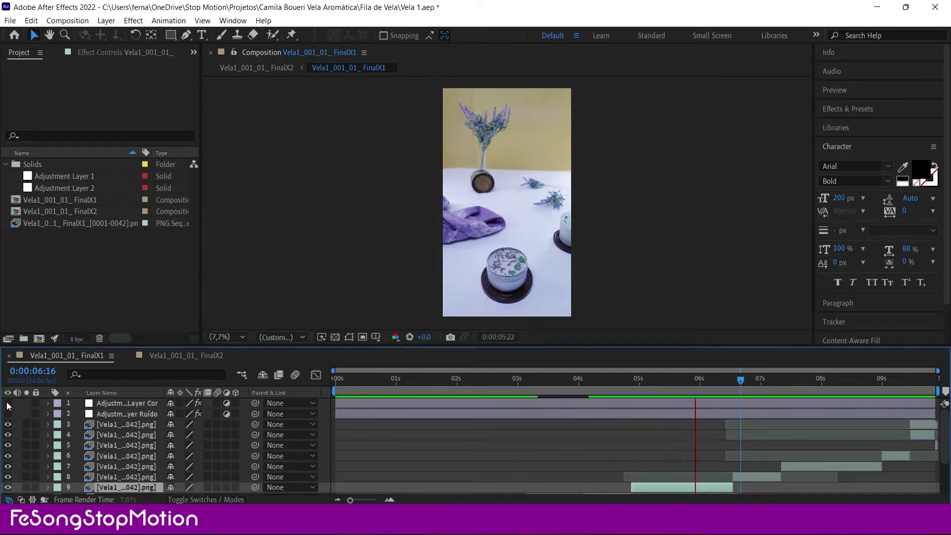
pyautogui.click(8, 404)
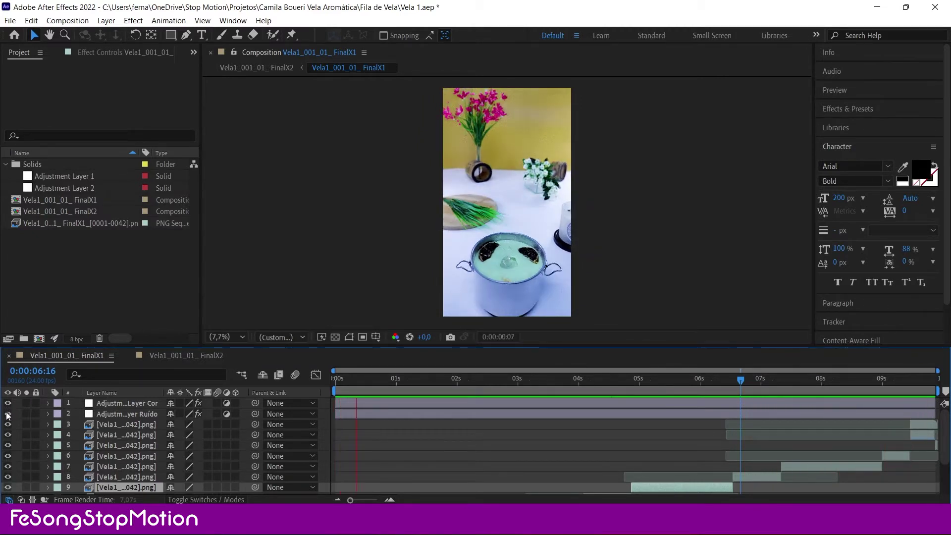
# Step: Return to the composition start, hide the Ruído layer, and compare with Cor off and on
pyautogui.moveTo(365, 387); pyautogui.dragTo(341, 382)
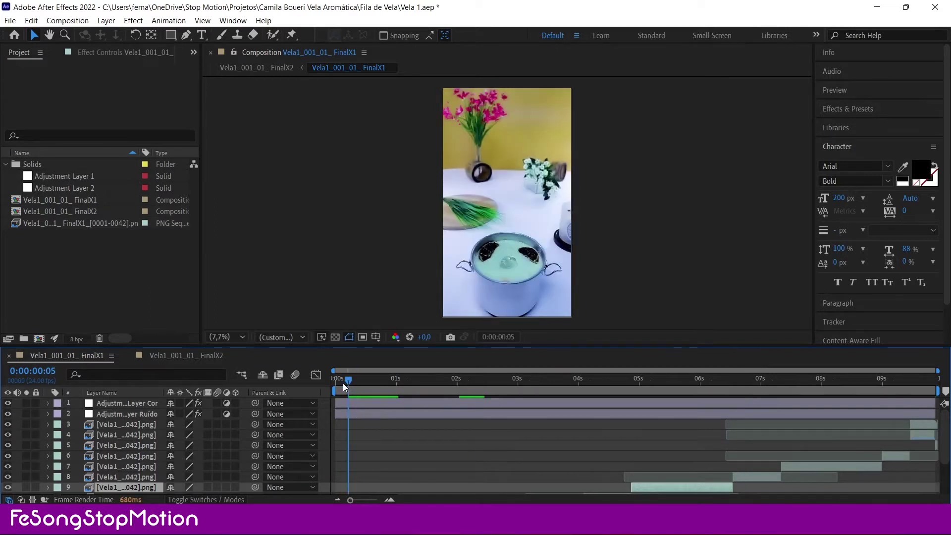
pyautogui.click(8, 414)
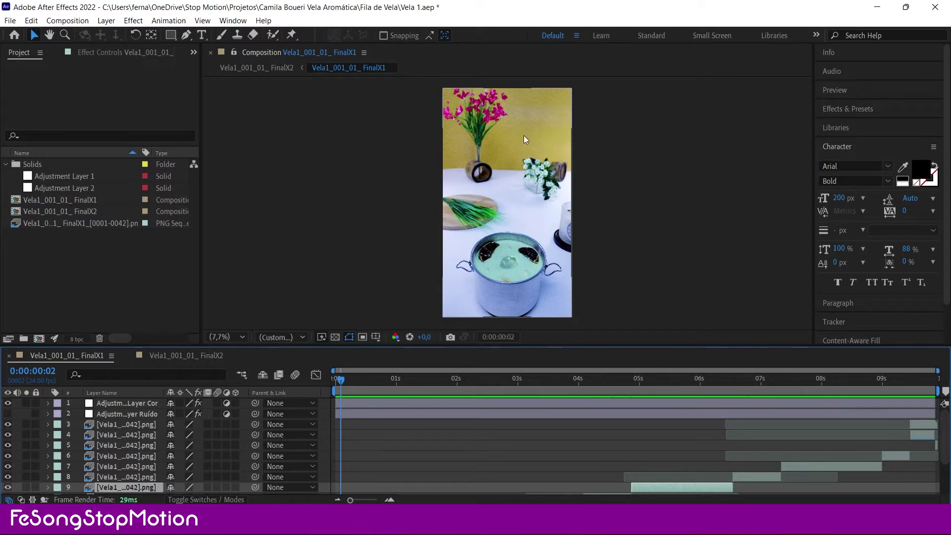
pyautogui.scroll(3, 524, 139)
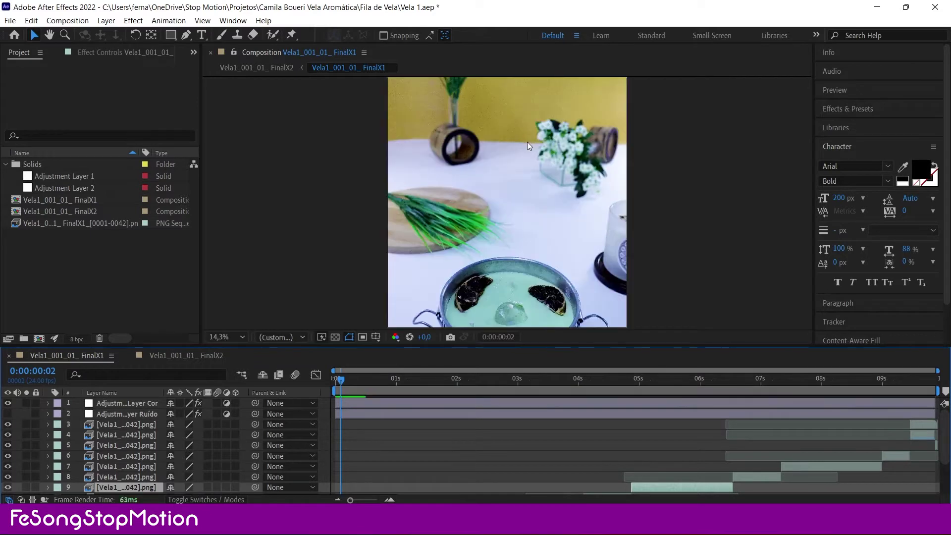
pyautogui.click(8, 403)
pyautogui.click(8, 405)
pyautogui.scroll(-2, 530, 207)
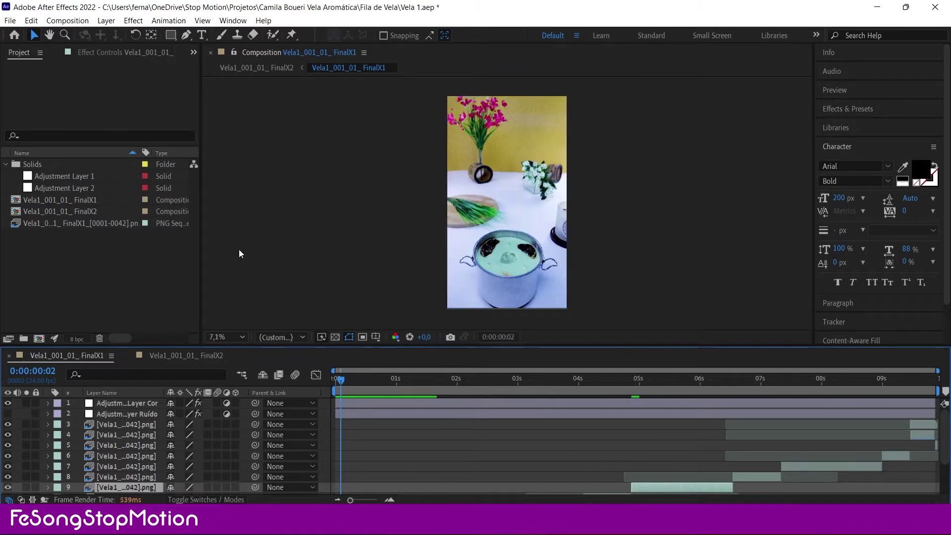
# Step: Fit the whole frame in the viewer and give the viewer more height
pyautogui.click(210, 340)
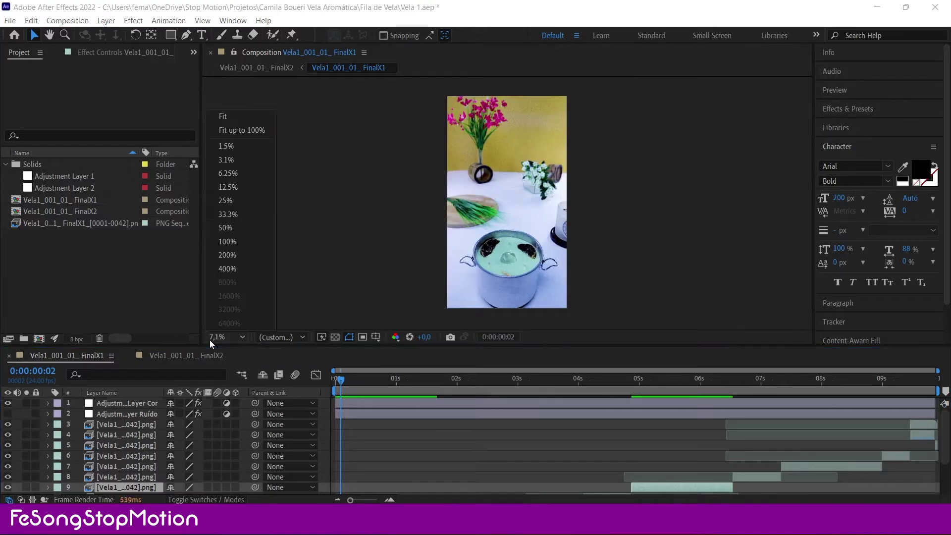
pyautogui.click(245, 129)
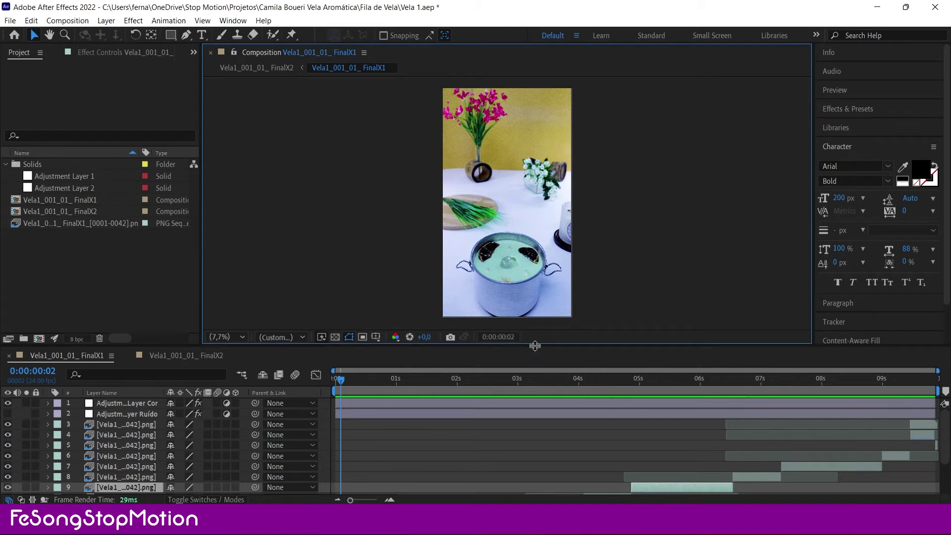
pyautogui.moveTo(537, 348); pyautogui.dragTo(535, 400)
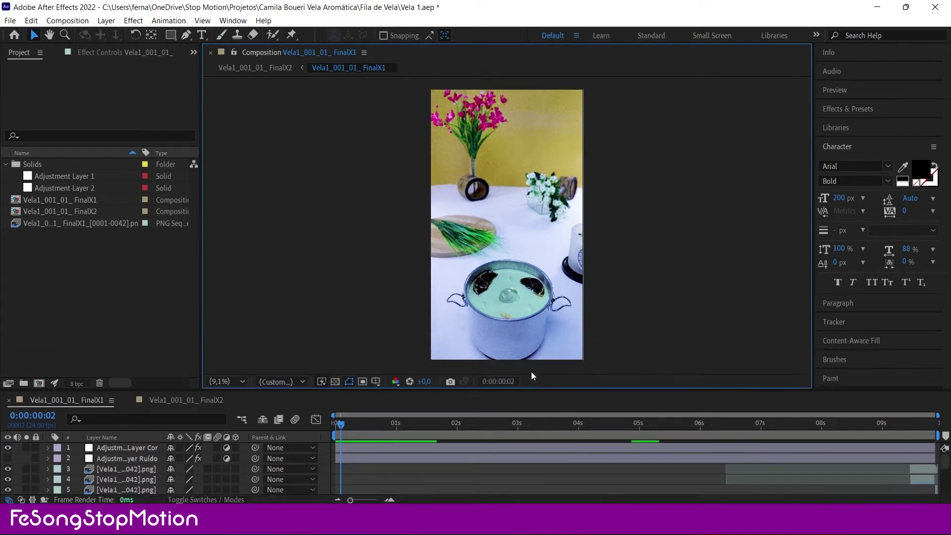
# Step: Compare the footage with the Ruído denoise layer shown and hidden, then play a preview
pyautogui.click(7, 459)
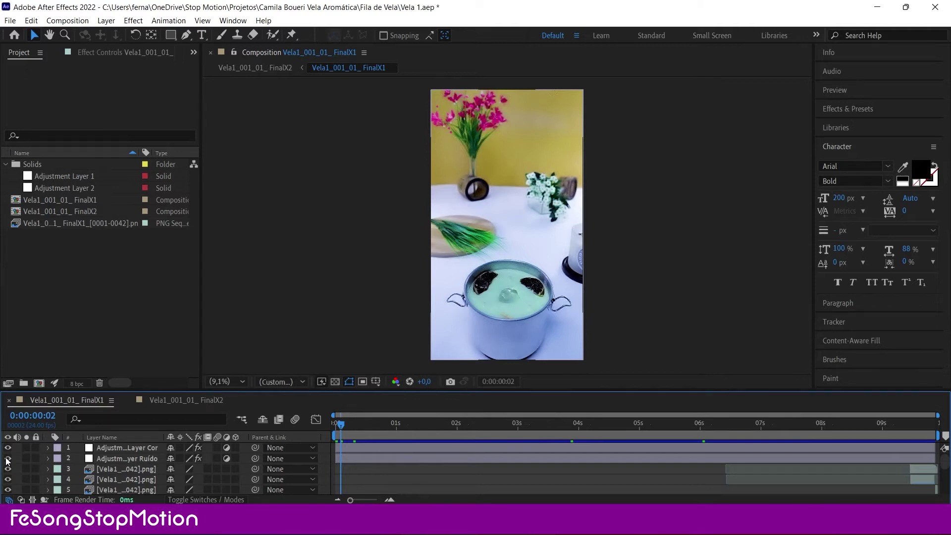
pyautogui.click(7, 458)
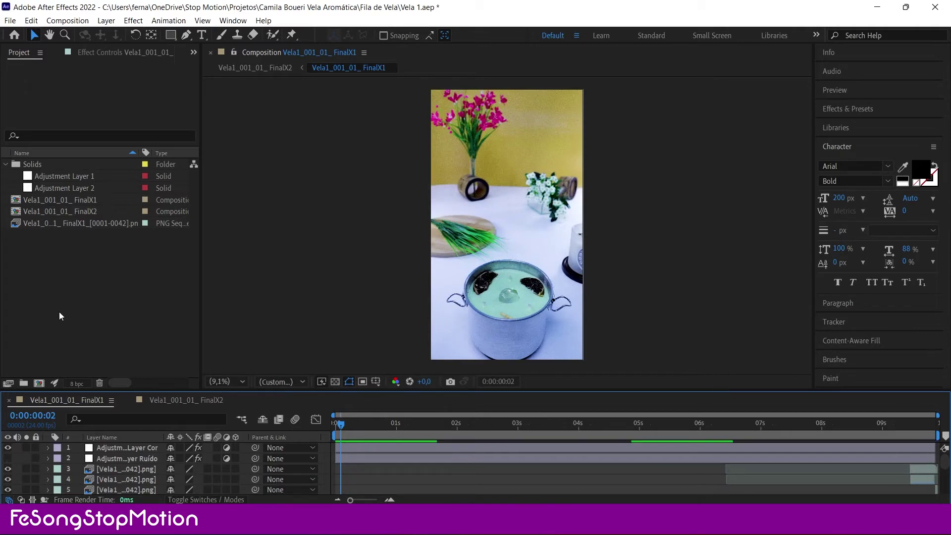
pyautogui.press('space')
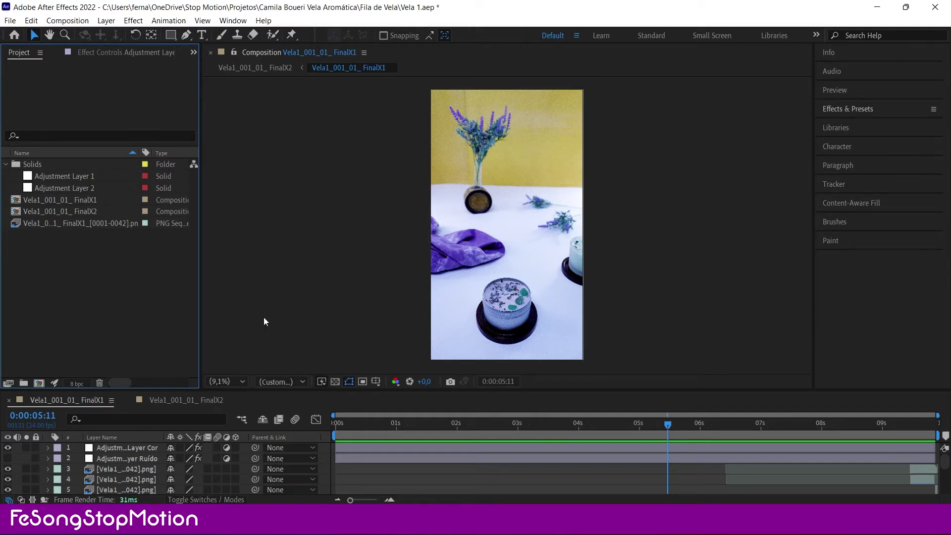
# Step: Add a new adjustment layer, Adjustment Layer 3, and toggle its visibility
pyautogui.rightClick(17, 456)
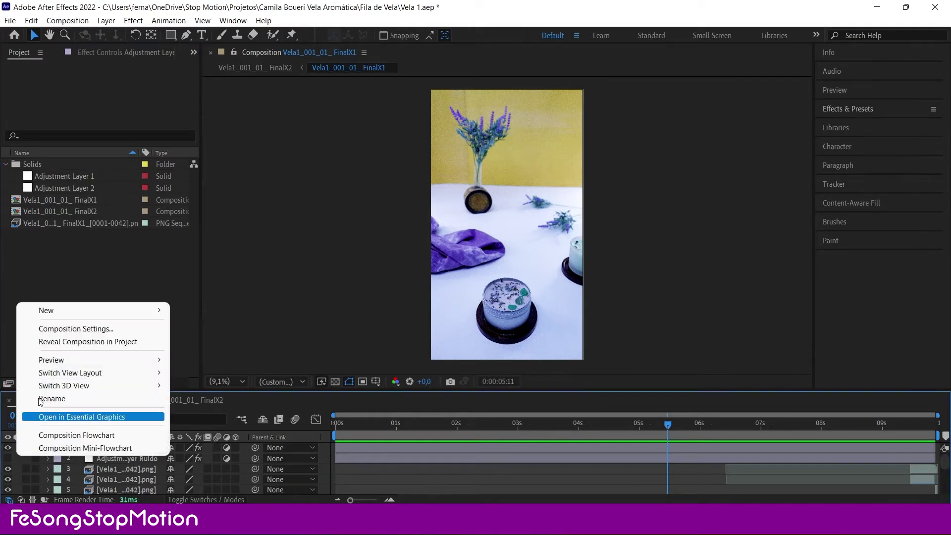
pyautogui.moveTo(57, 314)
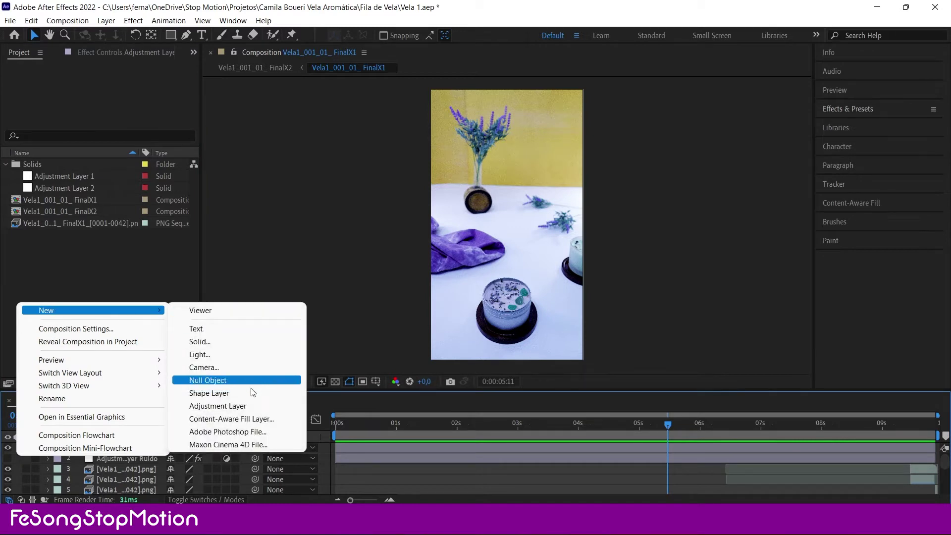
pyautogui.click(253, 411)
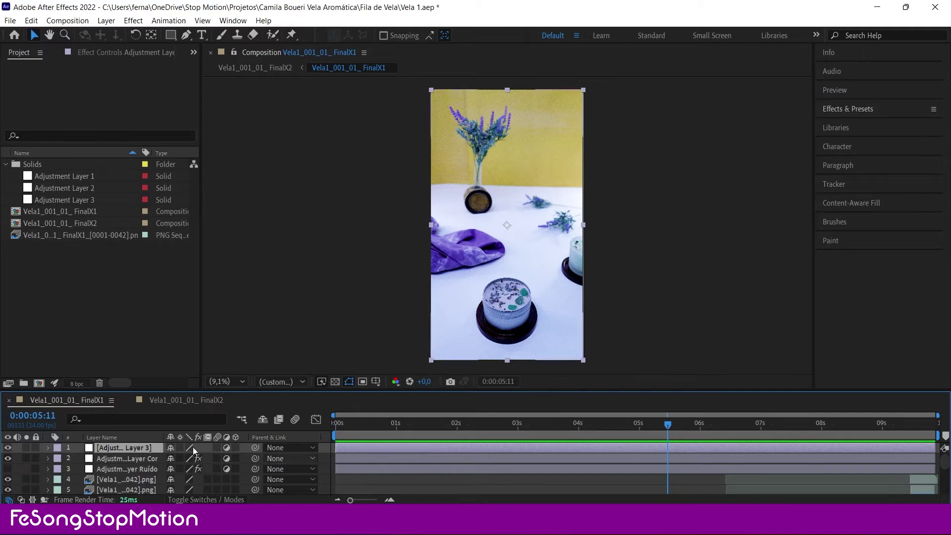
pyautogui.click(7, 470)
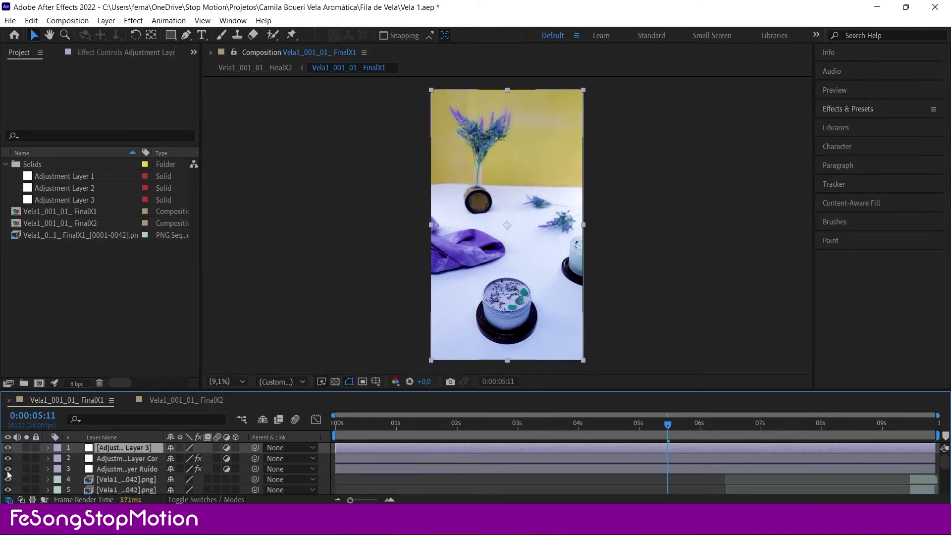
pyautogui.click(8, 469)
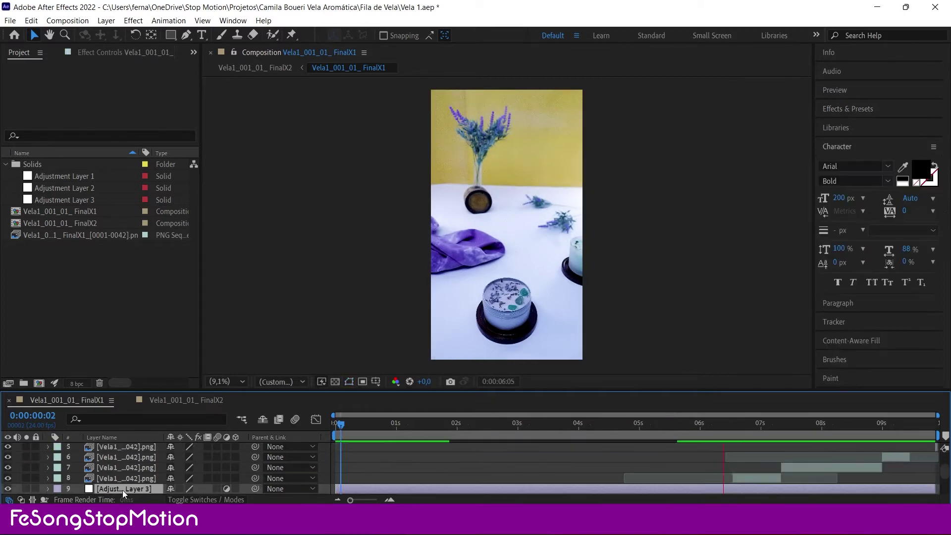
# Step: Reorder Adjustment Layer 3 in the stack, stop playback, and show the Effects & Presets panel
pyautogui.moveTo(122, 490); pyautogui.dragTo(127, 446)
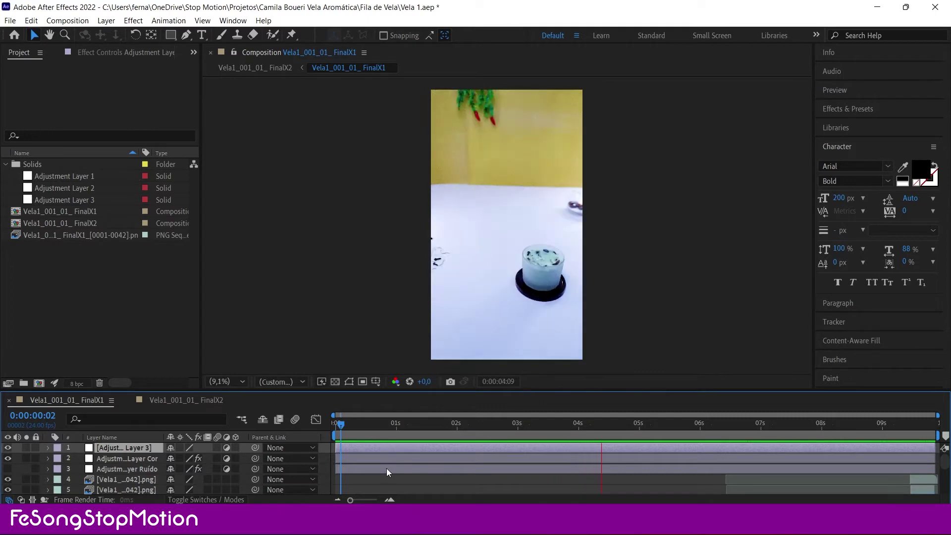
pyautogui.press('space')
pyautogui.hotkey('ctrl', '5')
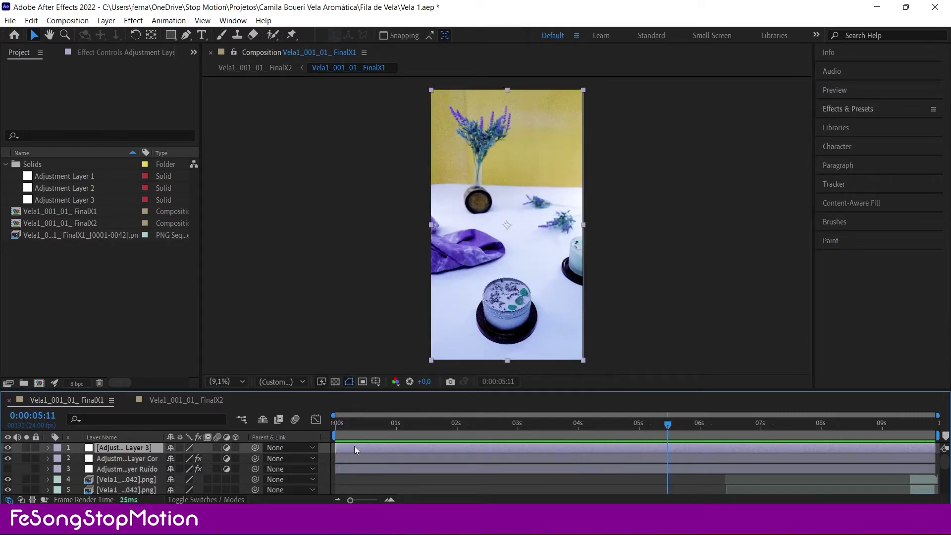
# Step: Search 'remove grain' and apply Remove Grain to Adjustment Layer 3
pyautogui.click(846, 110)
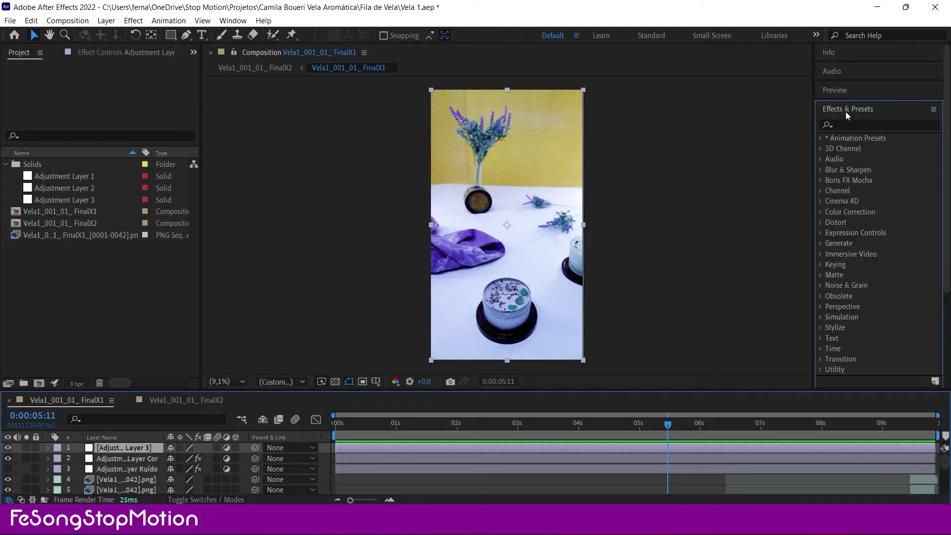
pyautogui.click(862, 124)
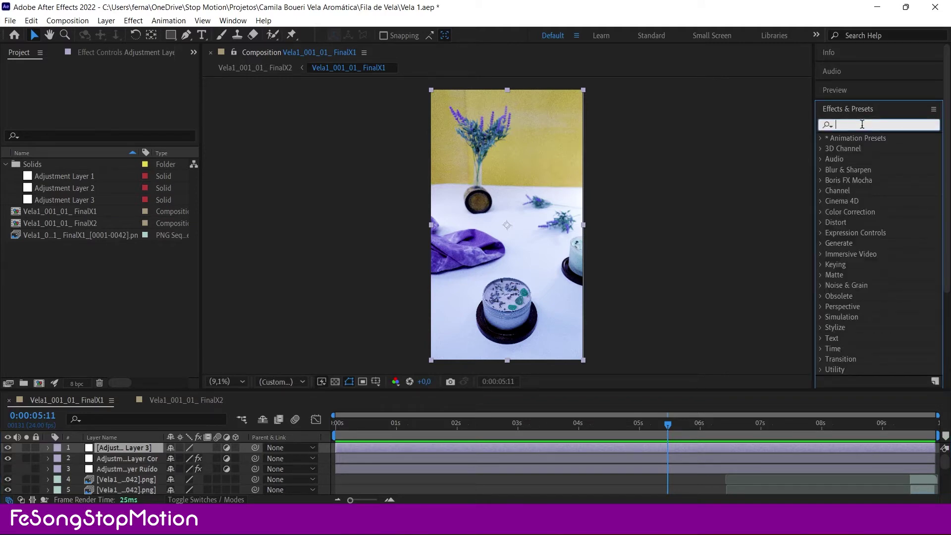
pyautogui.write('remove ')
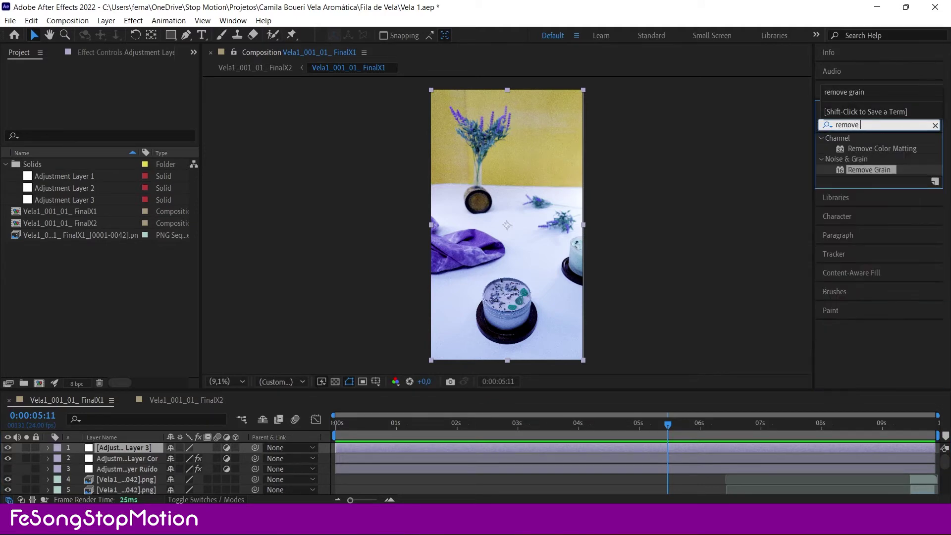
pyautogui.write('grain')
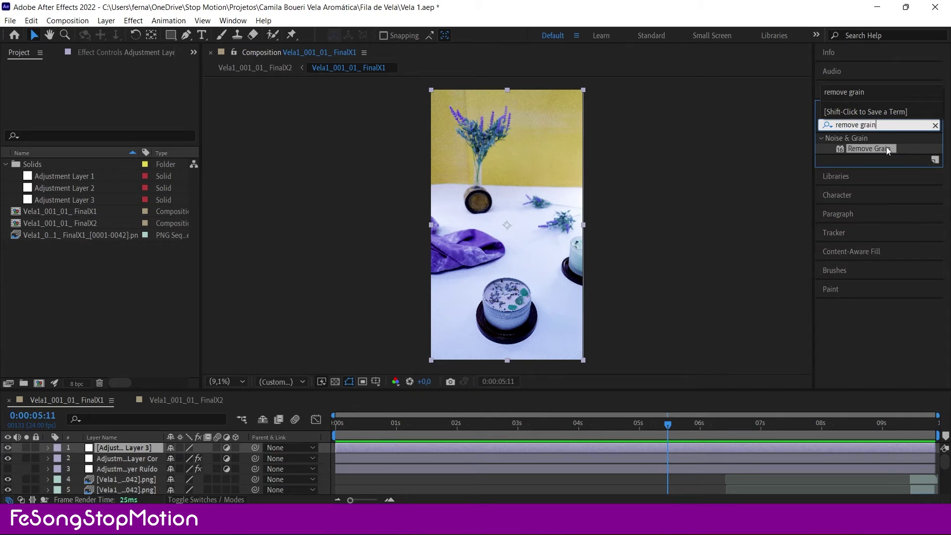
pyautogui.moveTo(873, 147); pyautogui.dragTo(424, 447)
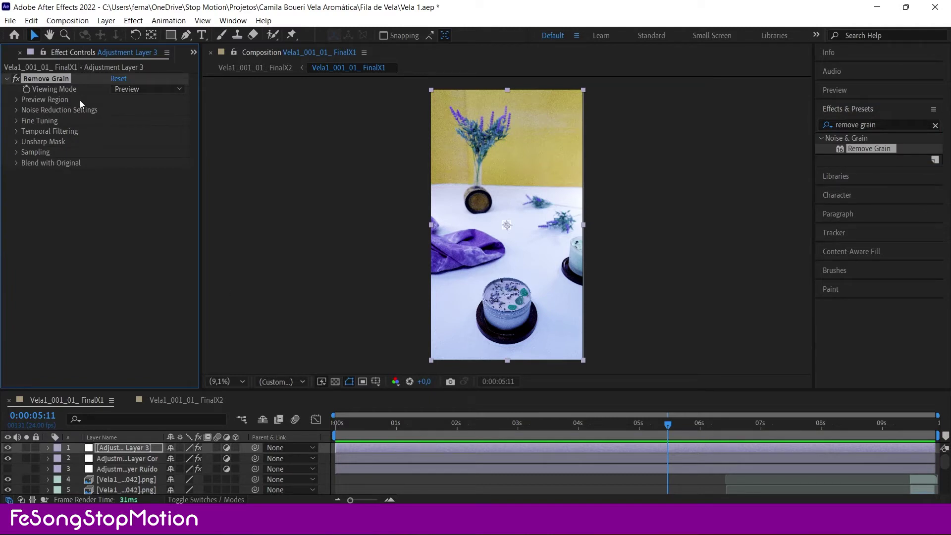
# Step: Show the Effect Controls for Adjustment Layer 3
pyautogui.click(192, 52)
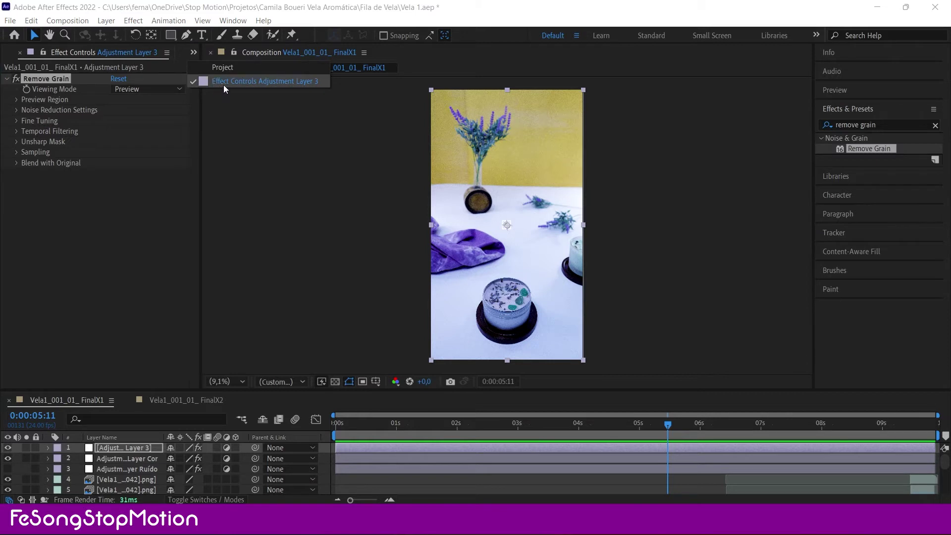
pyautogui.click(125, 258)
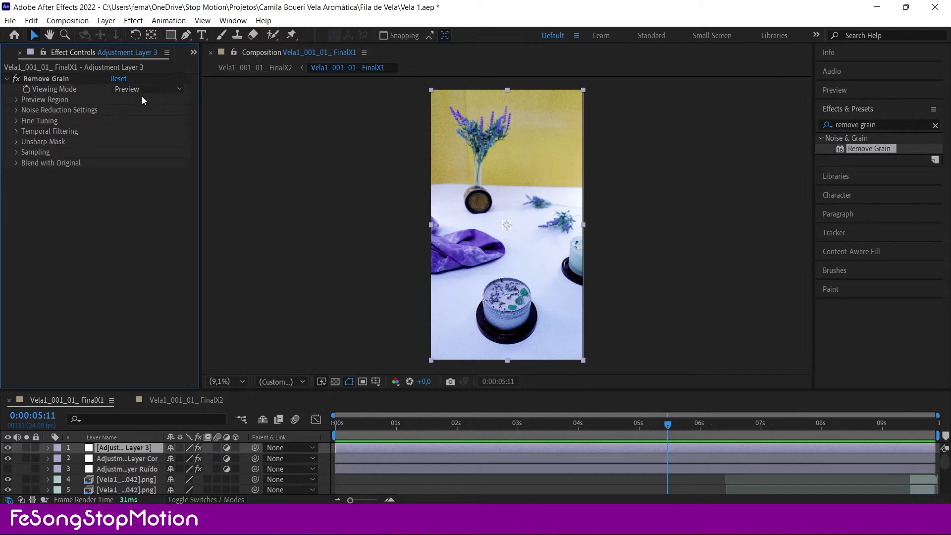
pyautogui.scroll(2, 496, 235)
# Step: Zoom to 100% on the Remove Grain preview square, then back out to 6.25%
pyautogui.scroll(3, 495, 235)
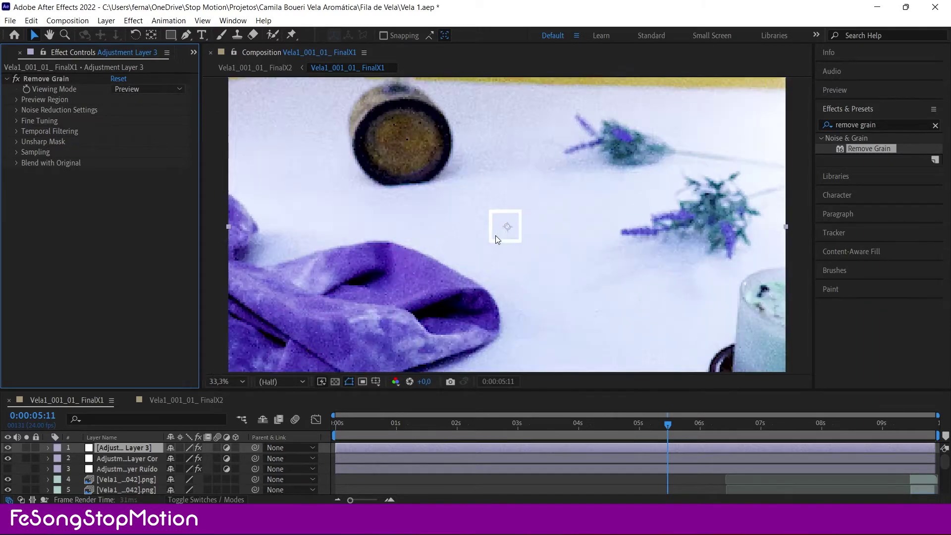
pyautogui.scroll(2, 471, 257)
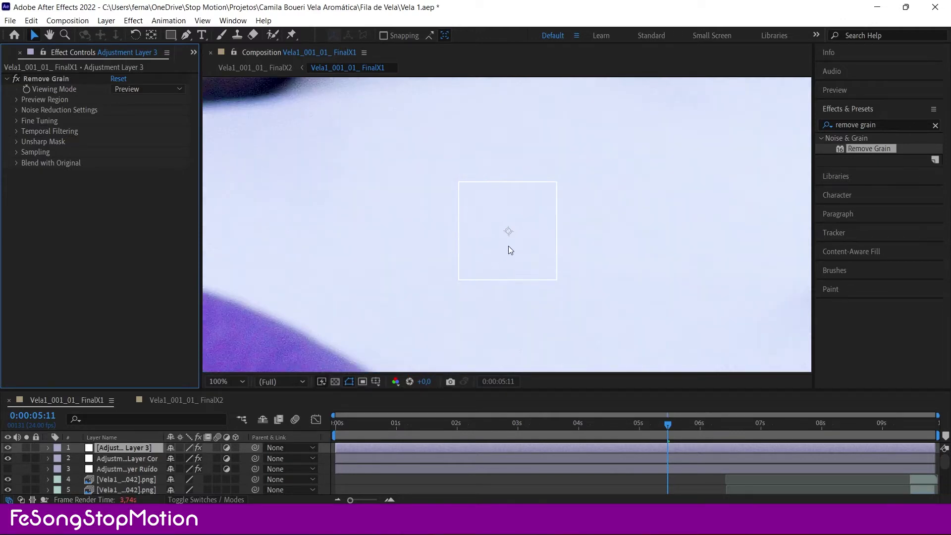
pyautogui.scroll(-2, 512, 247)
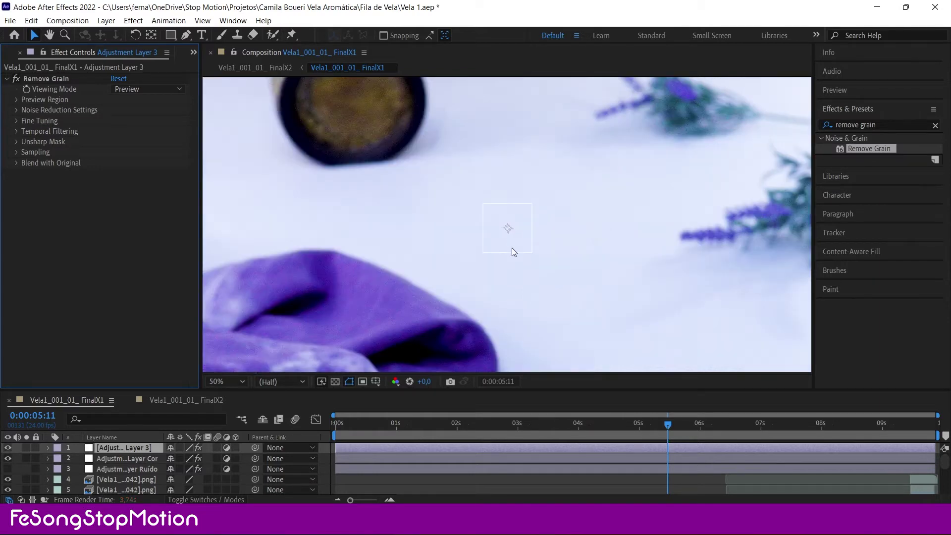
pyautogui.scroll(-2, 512, 243)
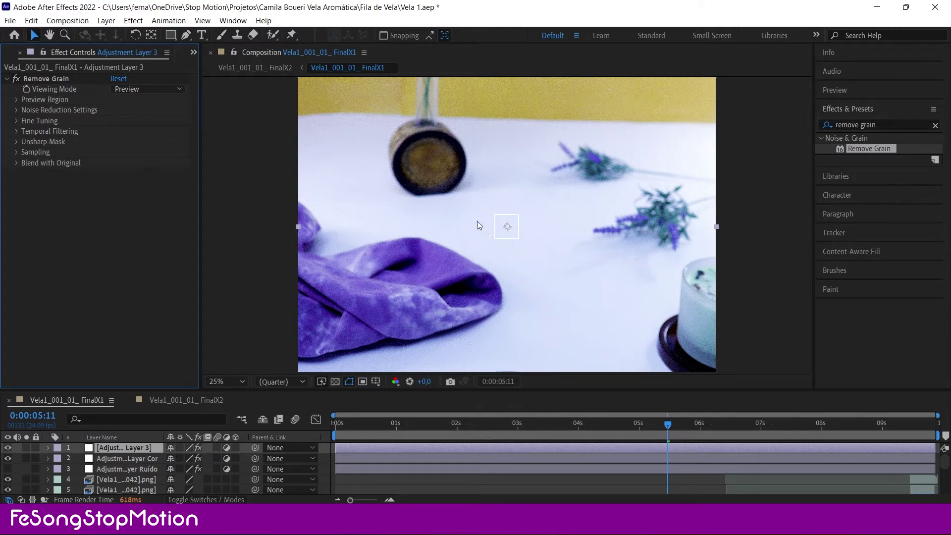
pyautogui.scroll(-1, 511, 233)
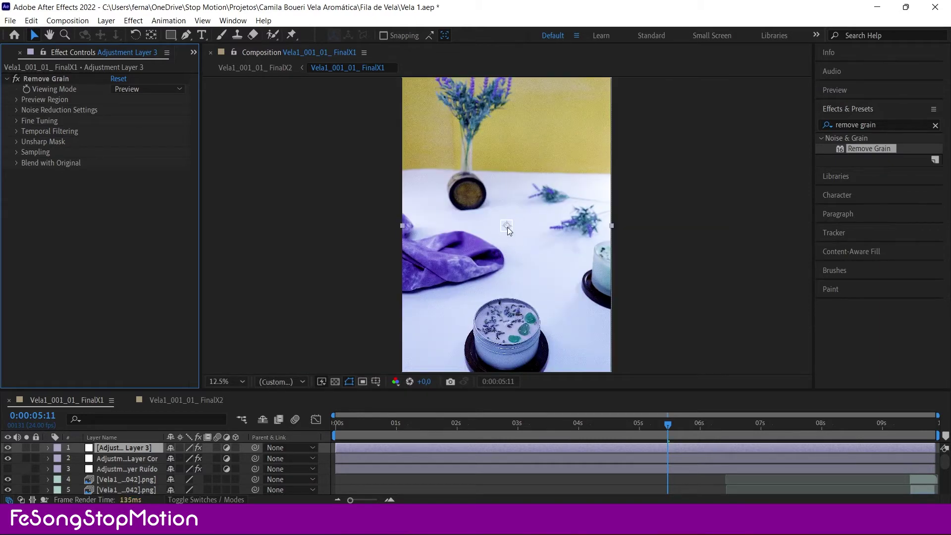
pyautogui.scroll(-1, 505, 233)
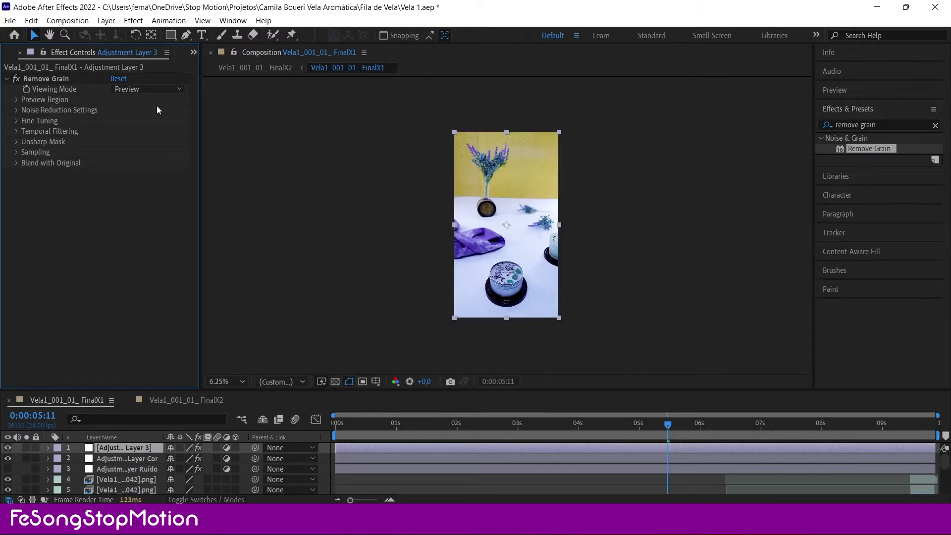
# Step: Set Remove Grain's Viewing Mode to Final Output and fit the composition in the viewer
pyautogui.click(133, 91)
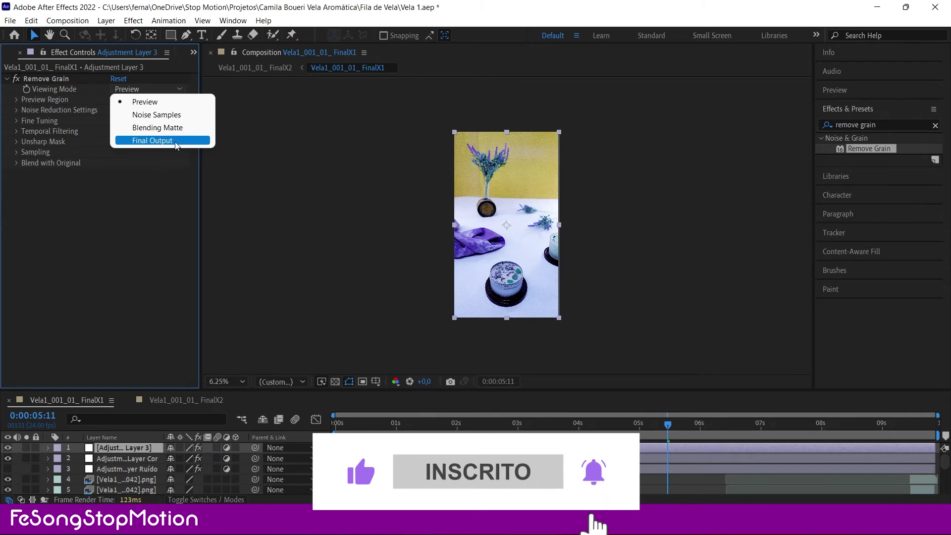
pyautogui.click(133, 142)
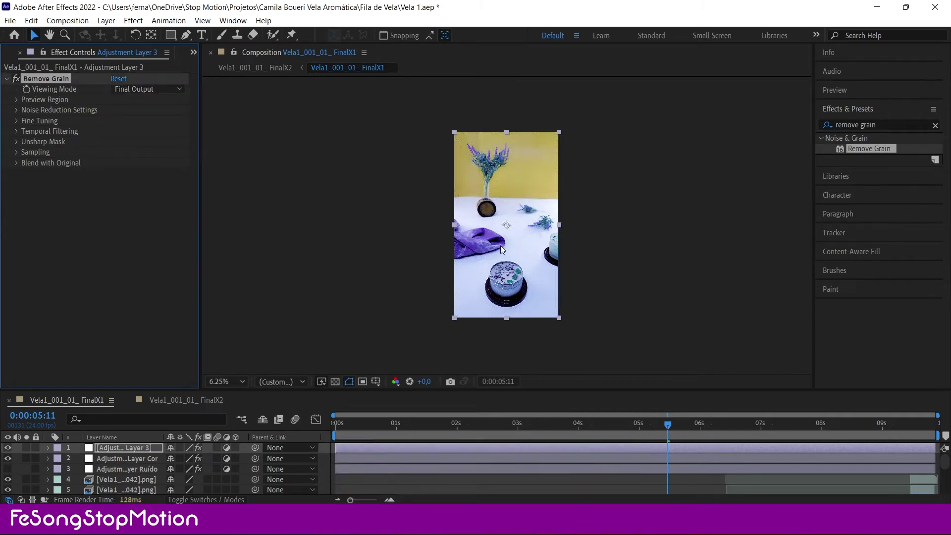
pyautogui.click(221, 386)
pyautogui.click(220, 178)
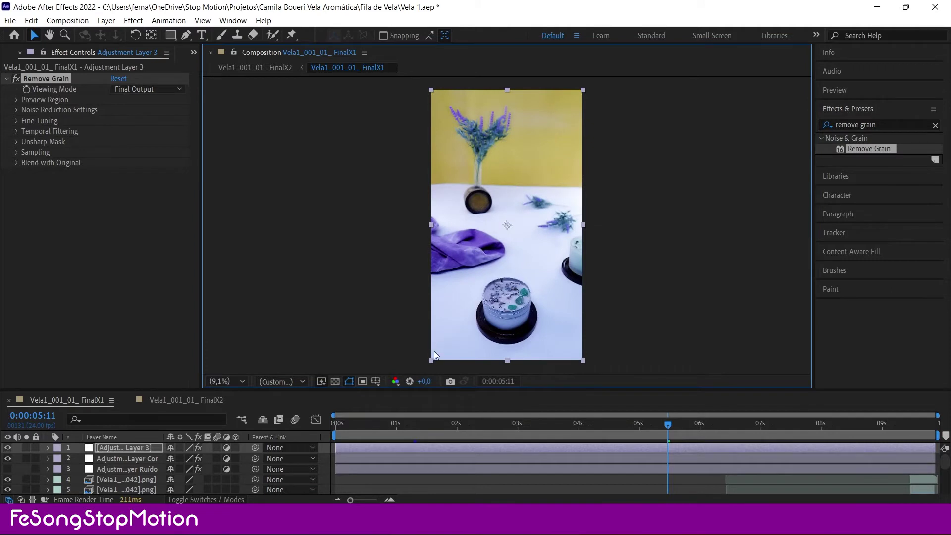
# Step: Try Noise Samples and Blending Matte views, return to Final Output, and toggle the effect off and on
pyautogui.click(173, 90)
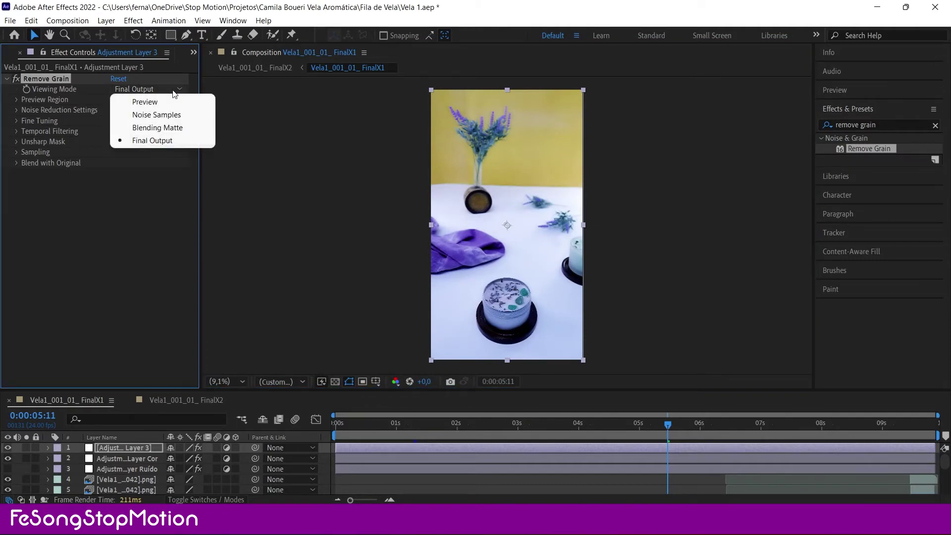
pyautogui.click(177, 114)
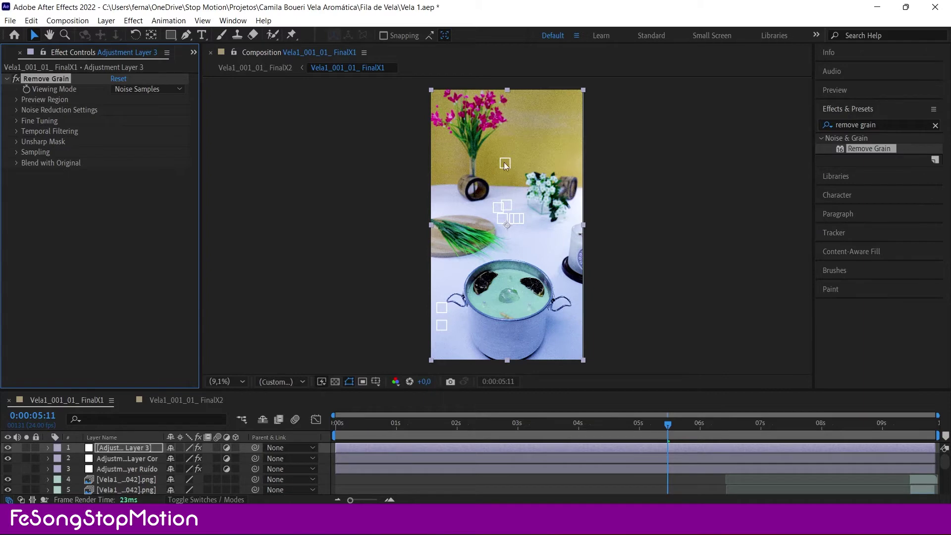
pyautogui.click(159, 93)
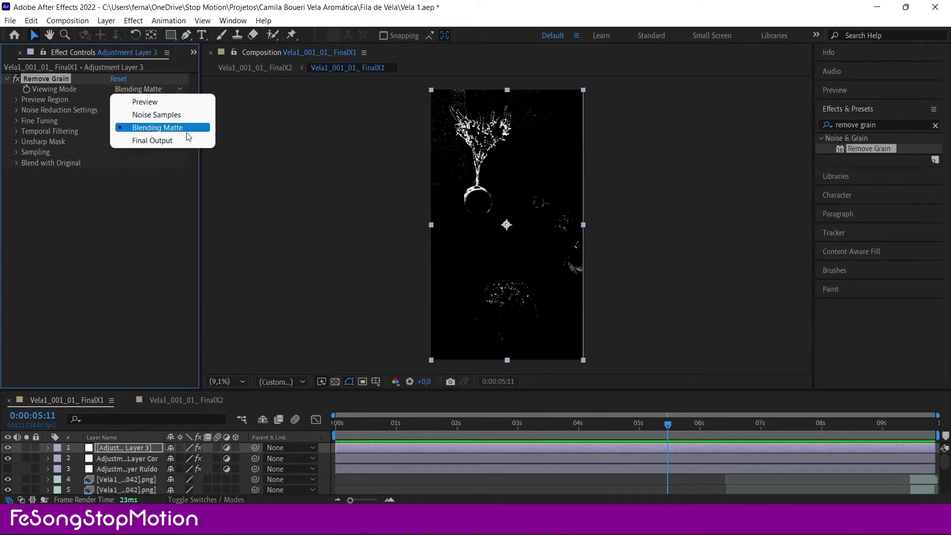
pyautogui.click(188, 133)
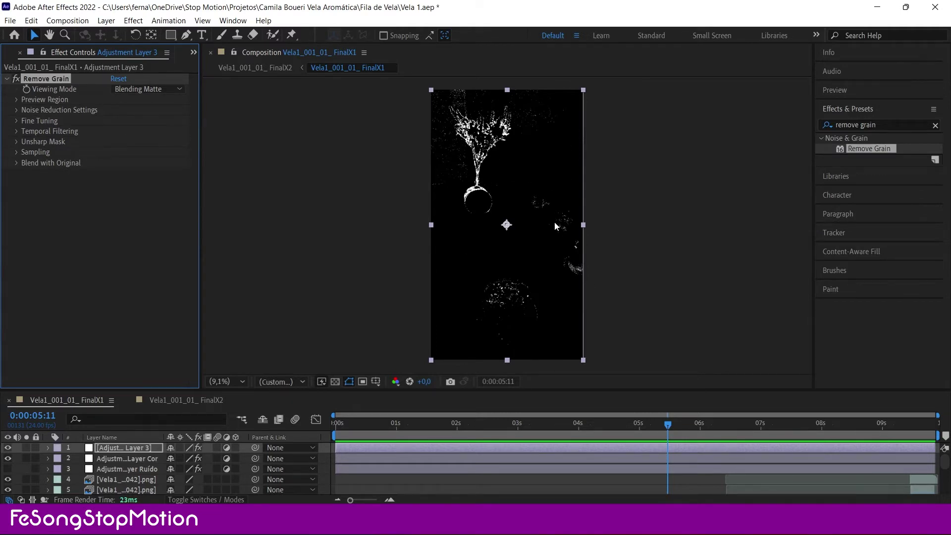
pyautogui.click(145, 90)
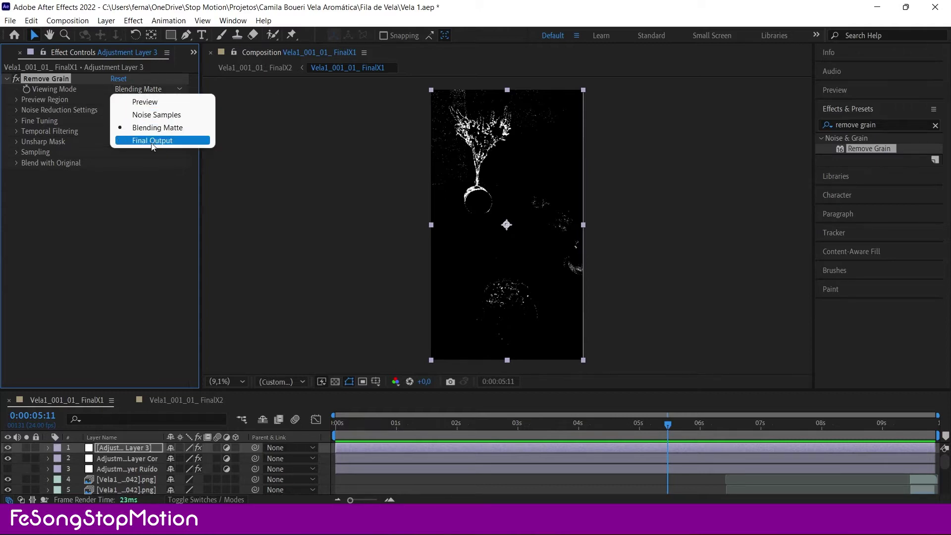
pyautogui.click(178, 141)
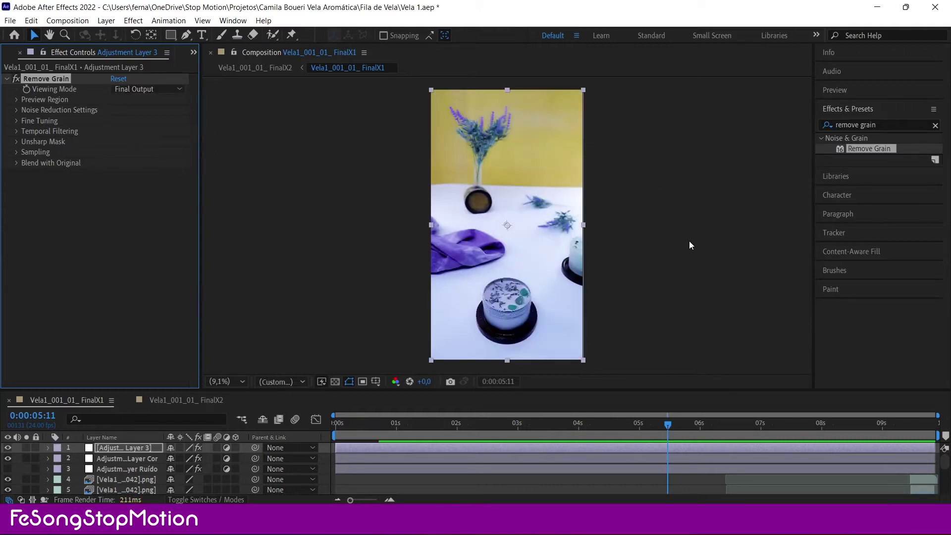
pyautogui.doubleClick(17, 79)
pyautogui.doubleClick(17, 80)
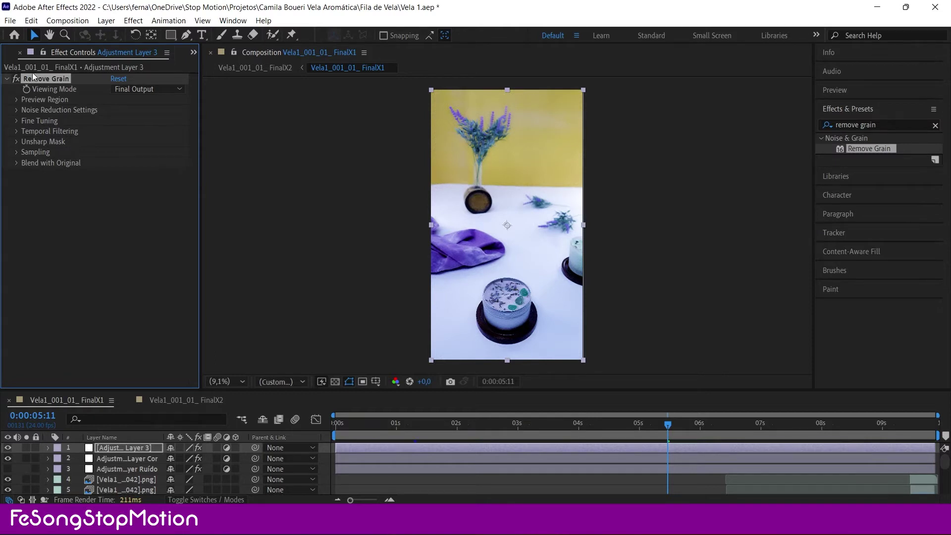
# Step: Switch Viewing Mode to Preview and widen the preview region to 266 by 292
pyautogui.click(17, 100)
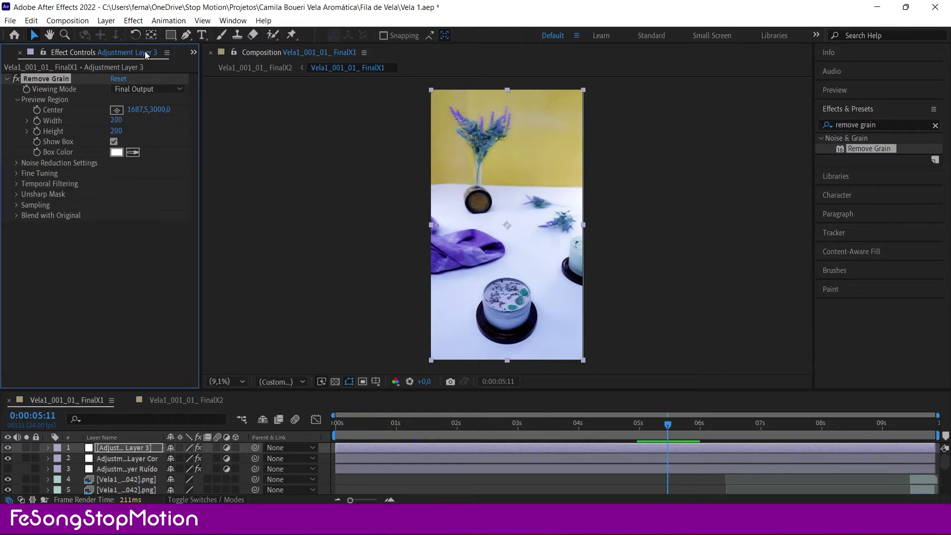
pyautogui.click(153, 89)
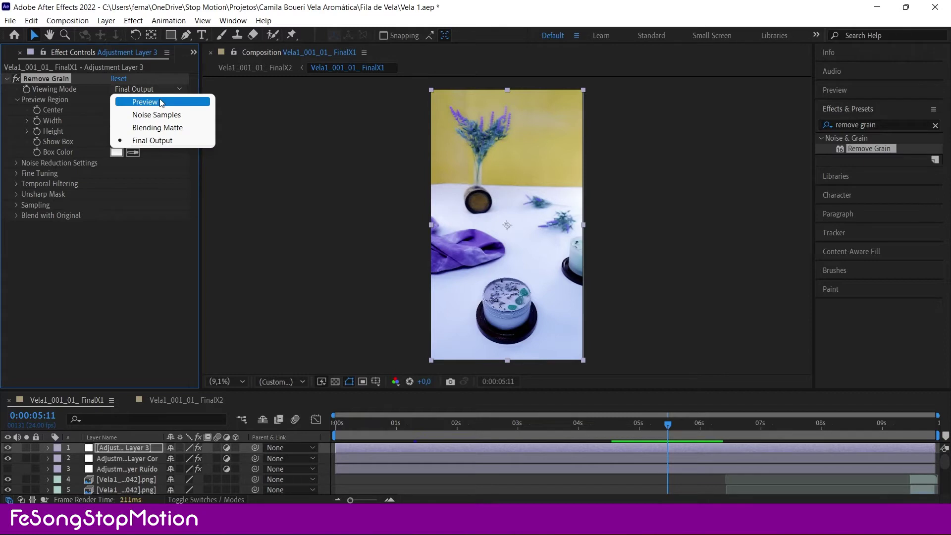
pyautogui.click(161, 102)
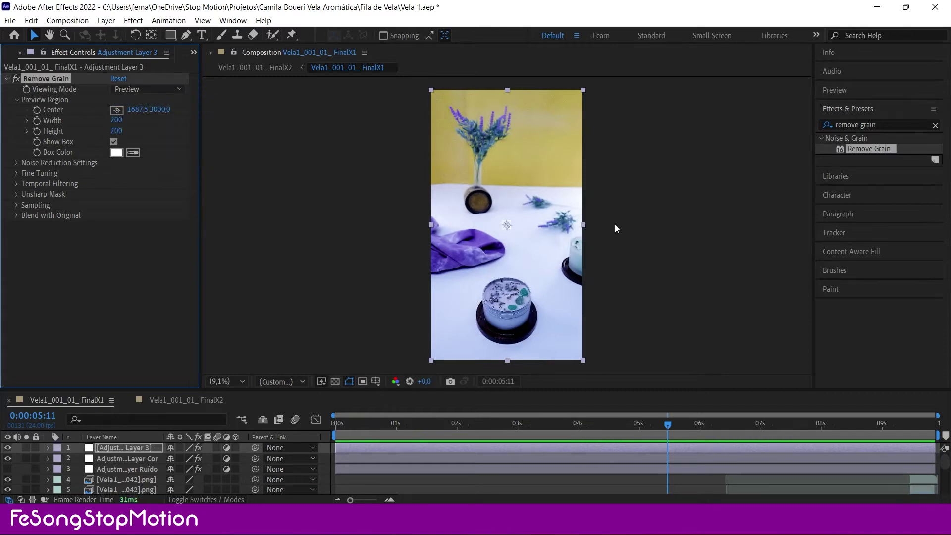
pyautogui.scroll(4, 505, 233)
pyautogui.scroll(3, 512, 233)
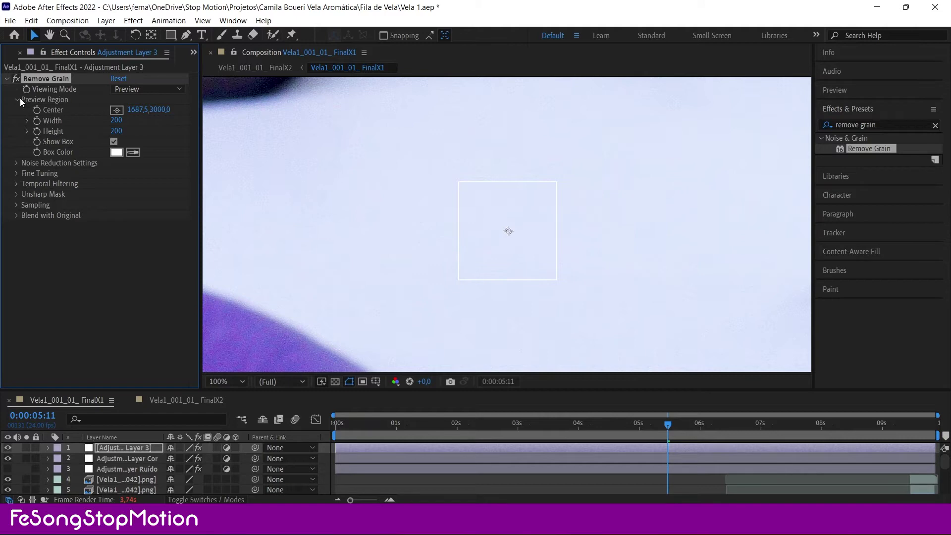
pyautogui.moveTo(117, 120)
pyautogui.mouseDown()
pyautogui.moveTo(161, 119)
pyautogui.moveTo(139, 122)
pyautogui.moveTo(165, 133)
pyautogui.mouseUp()
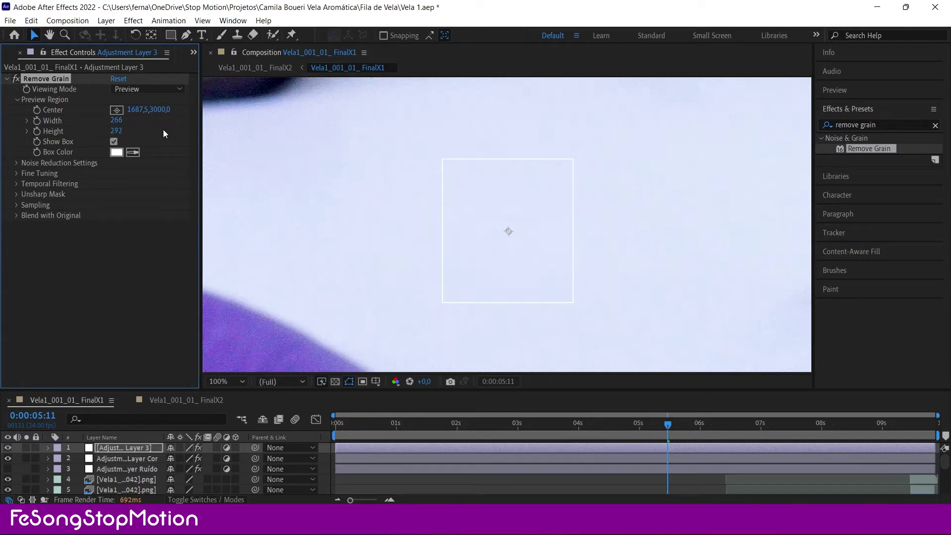
# Step: Set the preview box colour to red
pyautogui.click(119, 153)
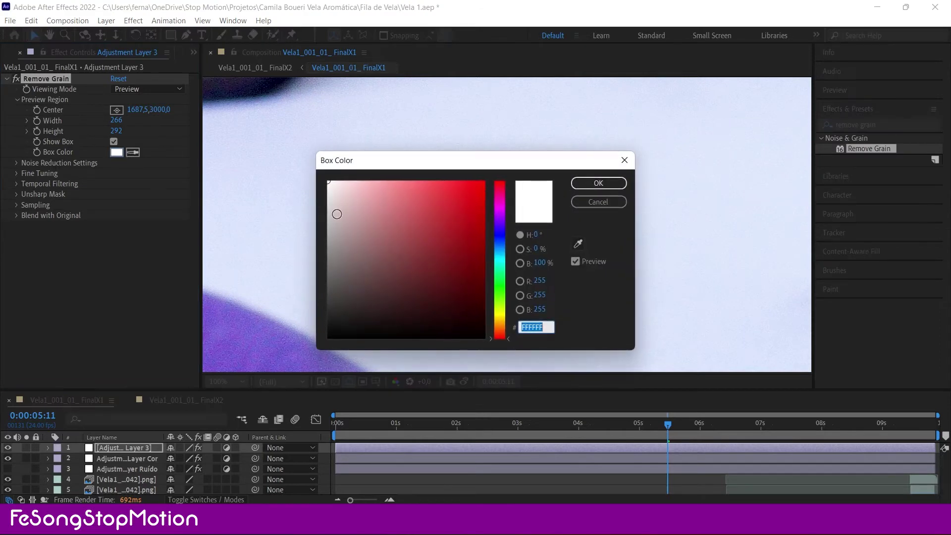
pyautogui.click(467, 247)
pyautogui.click(610, 185)
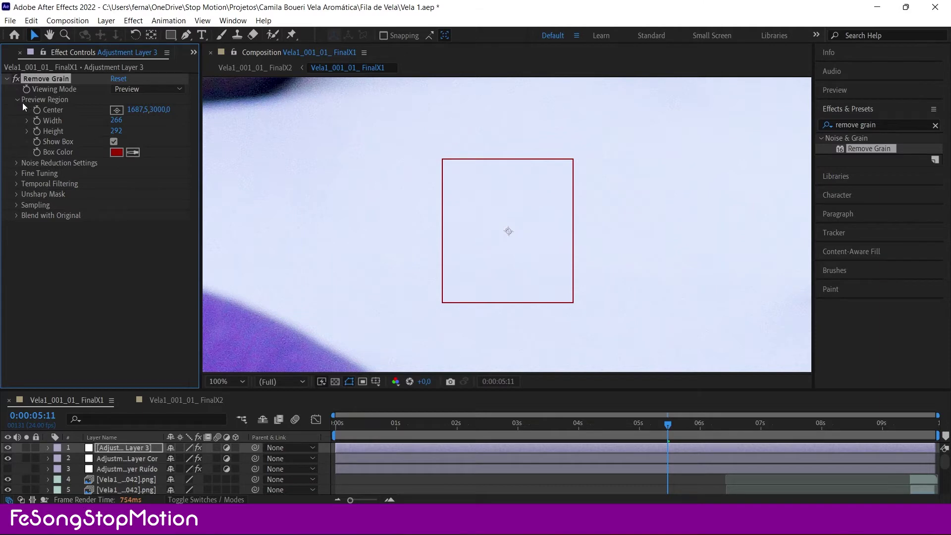
# Step: Return Viewing Mode to Final Output, collapse Preview Region, and zoom the view to 50%
pyautogui.click(144, 88)
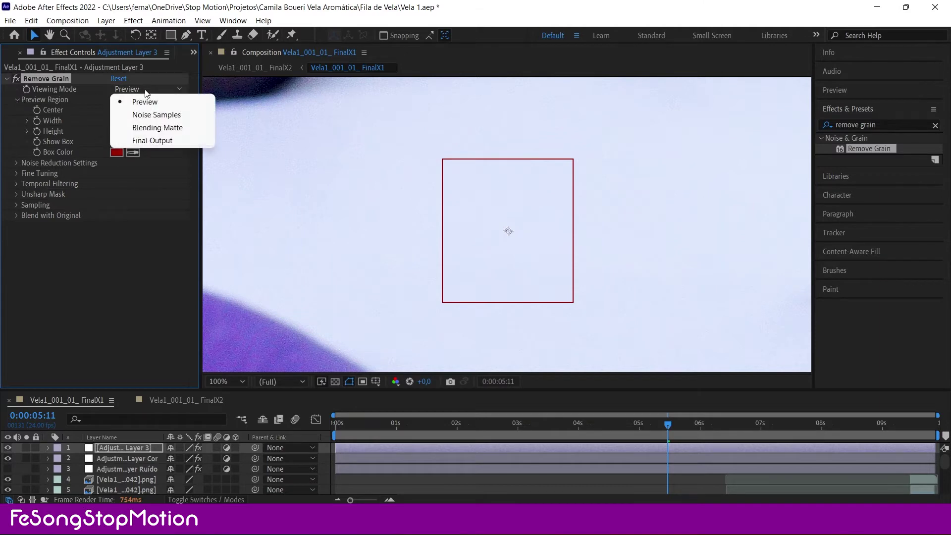
pyautogui.click(144, 138)
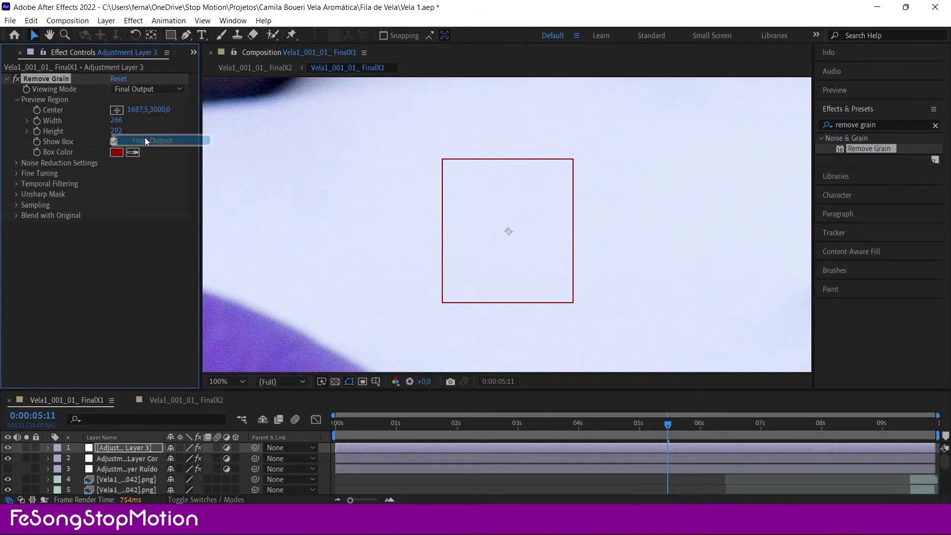
pyautogui.click(16, 99)
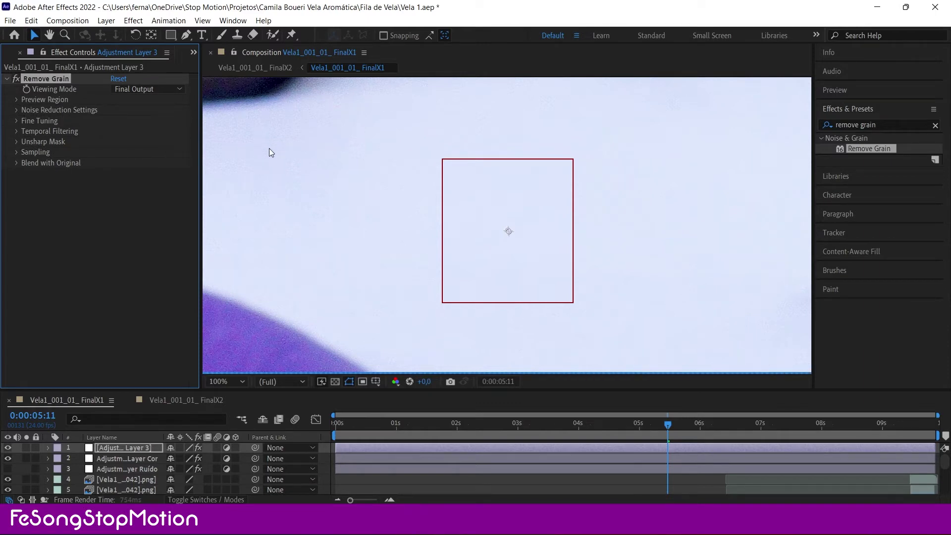
pyautogui.press(',')
pyautogui.click(231, 379)
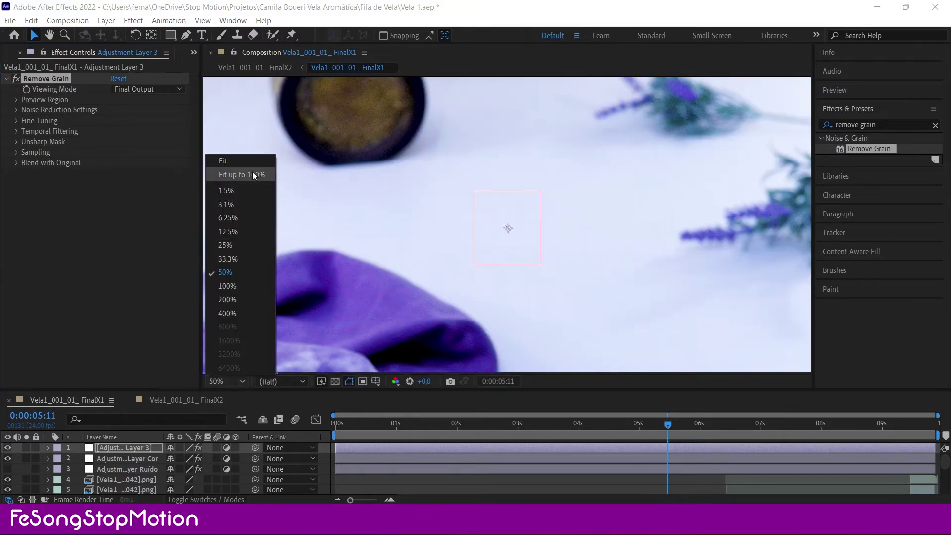
# Step: Fit the composition in the viewer and set Noise Reduction to 0,7
pyautogui.click(228, 172)
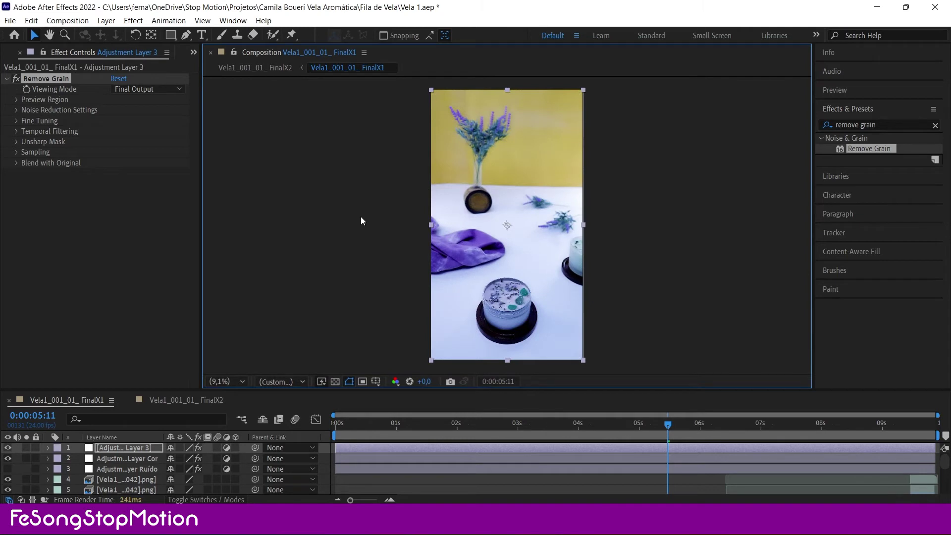
pyautogui.click(17, 109)
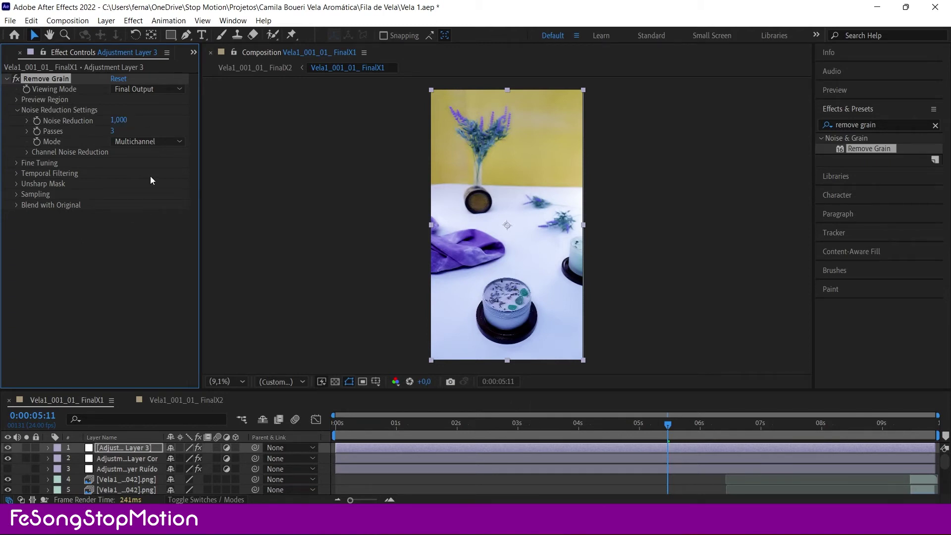
pyautogui.click(119, 121)
pyautogui.write('0,7')
pyautogui.press('Return')
# Step: Compare Noise Reduction at about 0,59, 0, 6,71 and 6,11, then reset it to 1
pyautogui.moveTo(121, 120); pyautogui.dragTo(79, 118)
pyautogui.click(119, 120)
pyautogui.write('0')
pyautogui.press('Return')
pyautogui.moveTo(119, 120); pyautogui.dragTo(602, 248)
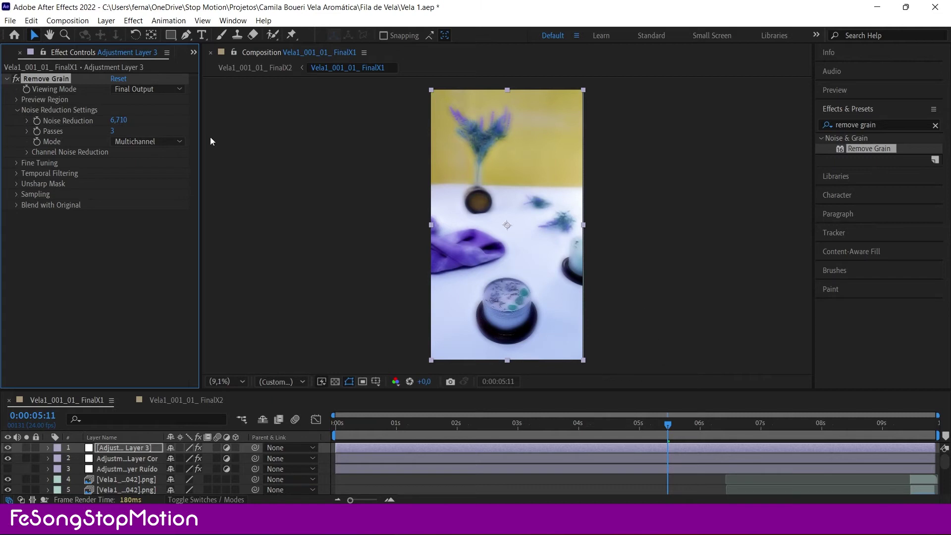
pyautogui.moveTo(120, 119); pyautogui.dragTo(14, 119)
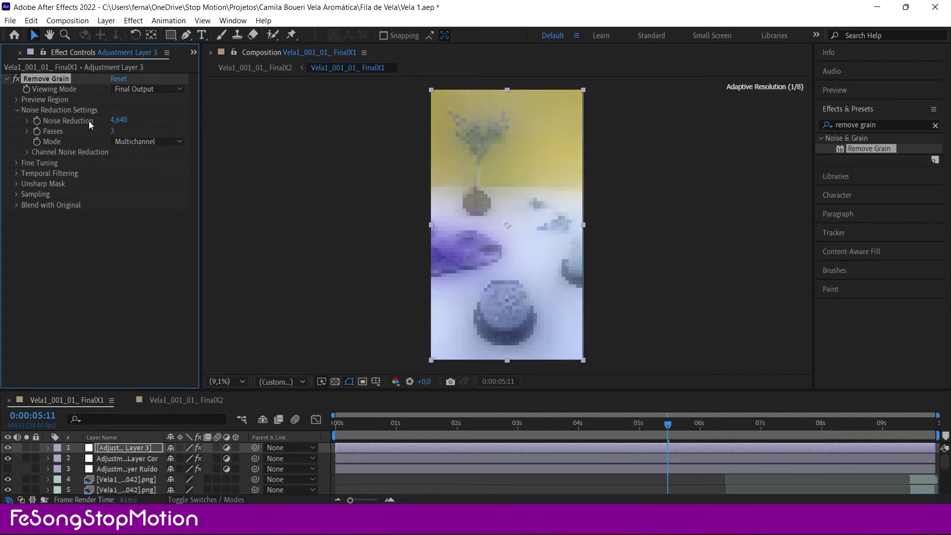
pyautogui.click(119, 120)
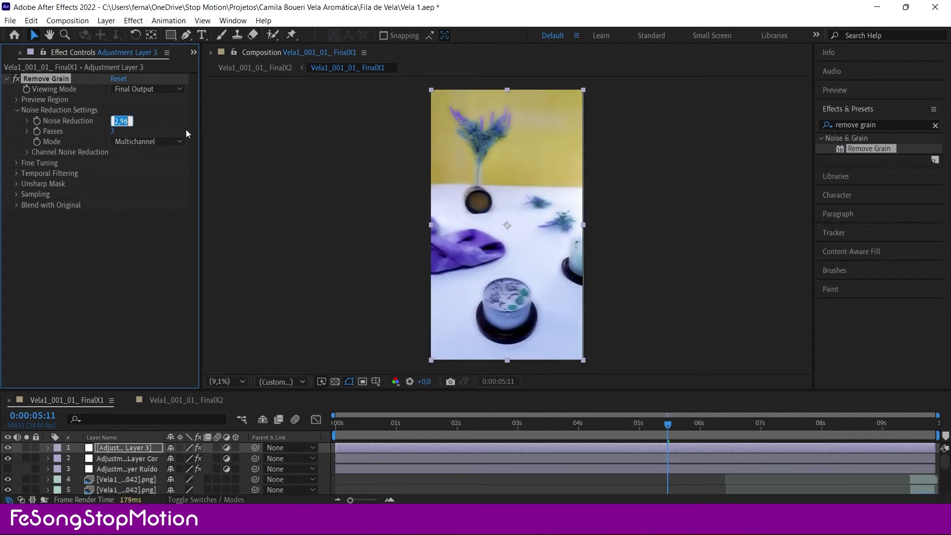
pyautogui.write('1')
pyautogui.press('Return')
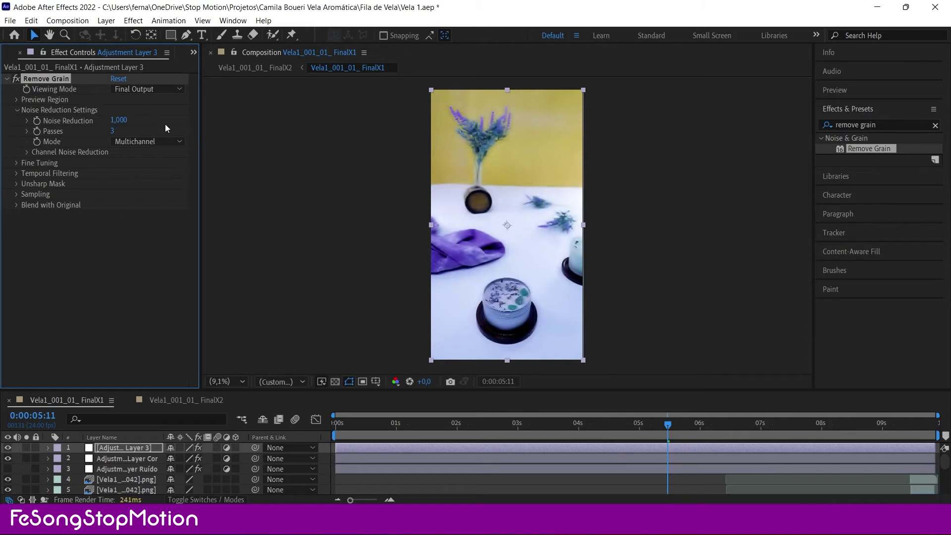
# Step: Settle Noise Reduction at 0,75
pyautogui.click(119, 121)
pyautogui.write('0,')
pyautogui.write('75')
pyautogui.click(155, 267)
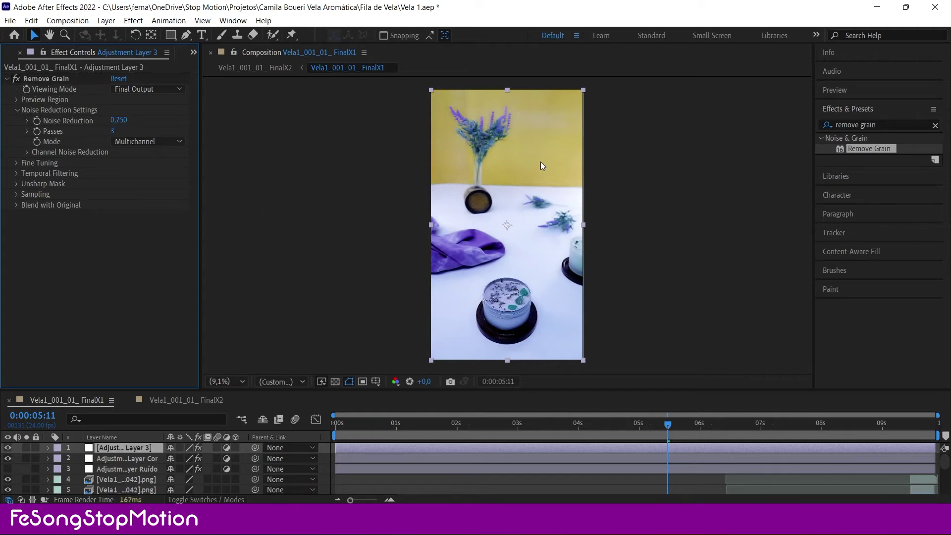
pyautogui.scroll(1, 501, 189)
pyautogui.scroll(-2, 501, 185)
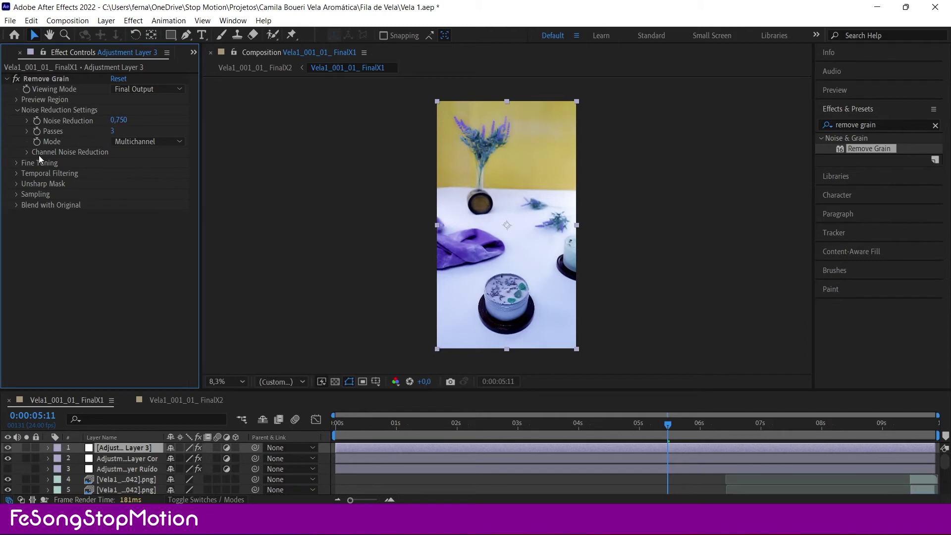
pyautogui.click(26, 152)
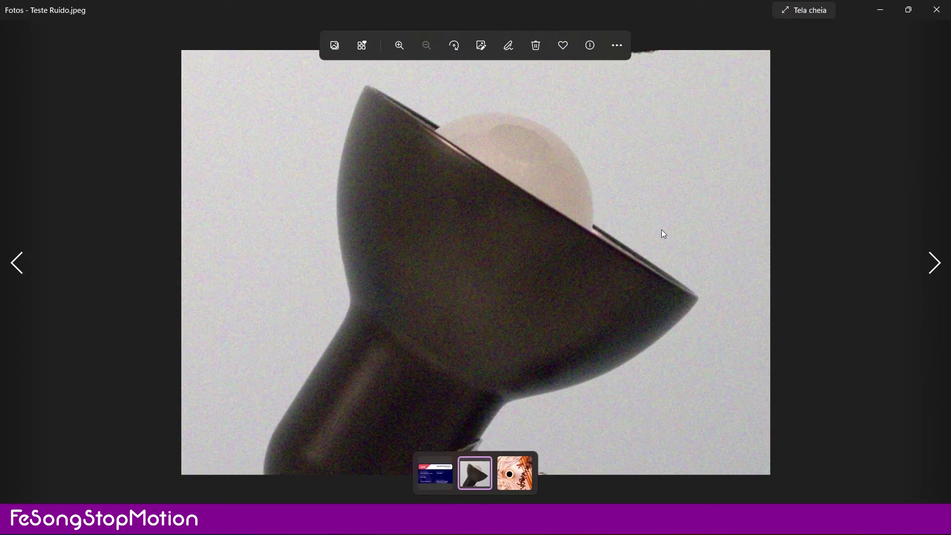
pyautogui.scroll(3, 533, 269)
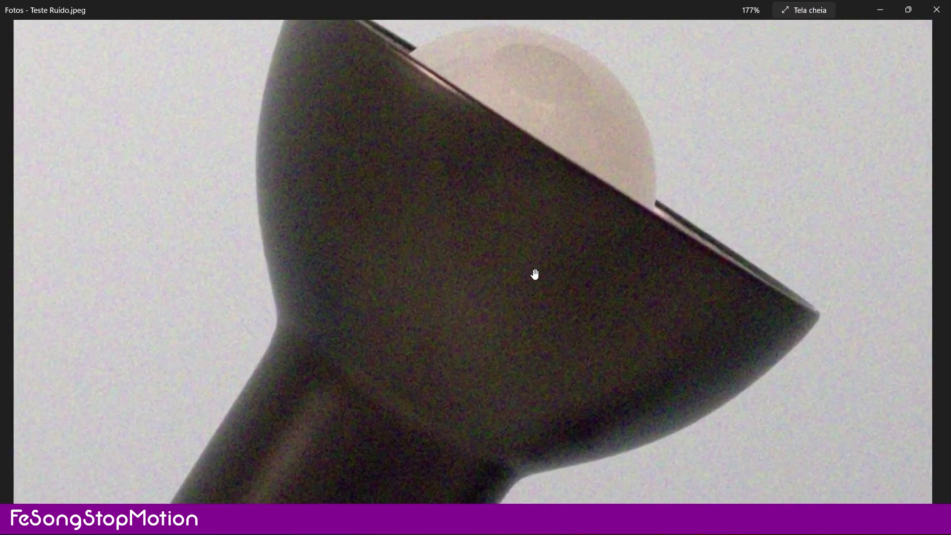
pyautogui.scroll(1, 534, 274)
pyautogui.scroll(1, 534, 274)
pyautogui.scroll(1, 534, 274)
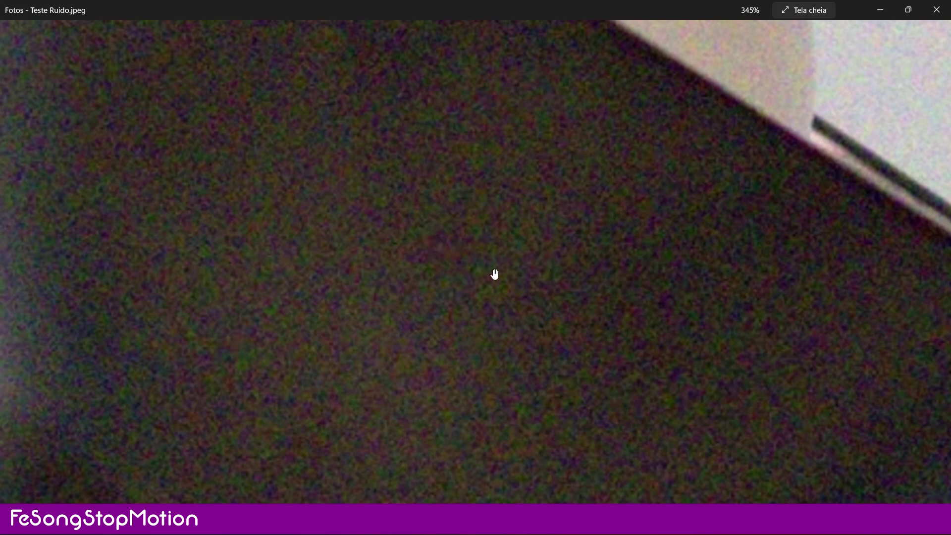
pyautogui.scroll(-1, 532, 264)
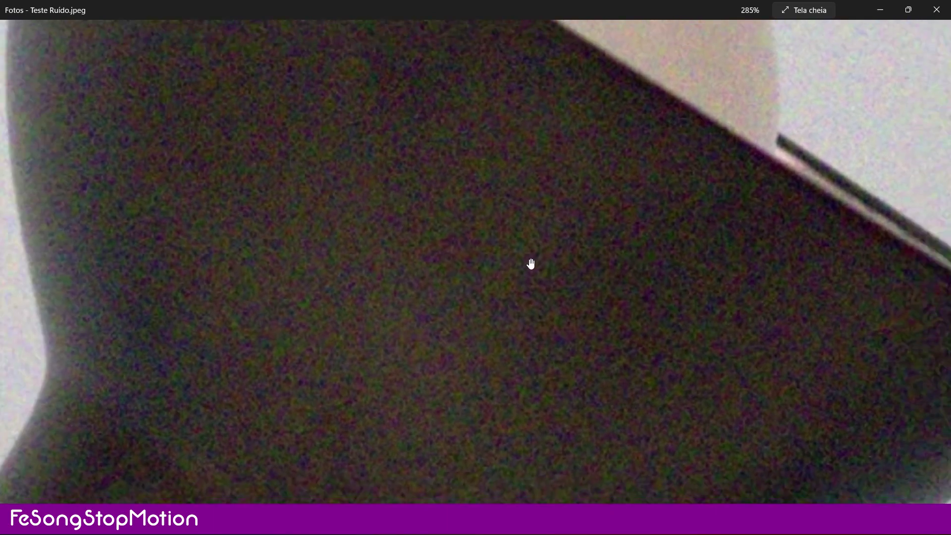
pyautogui.scroll(-2, 531, 263)
pyautogui.scroll(2, 529, 259)
pyautogui.scroll(1, 529, 259)
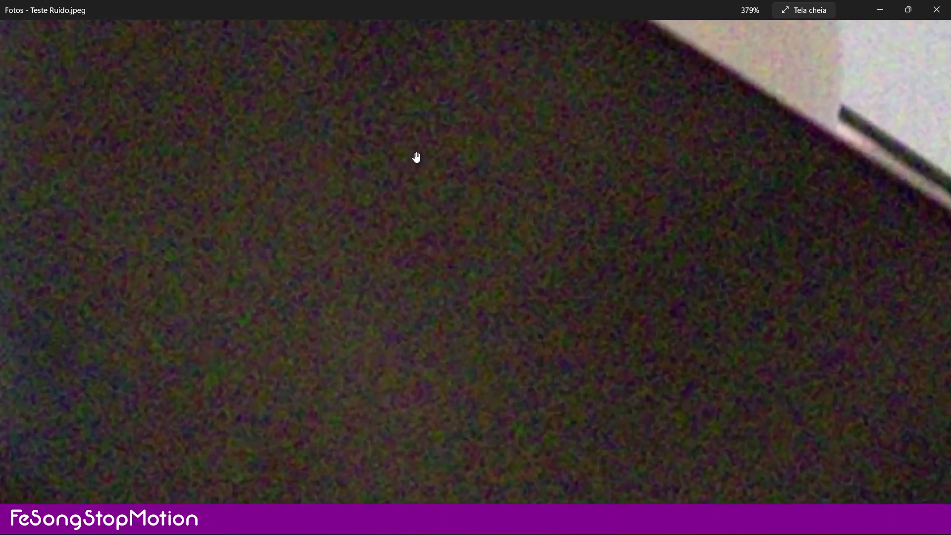
pyautogui.scroll(-2, 417, 210)
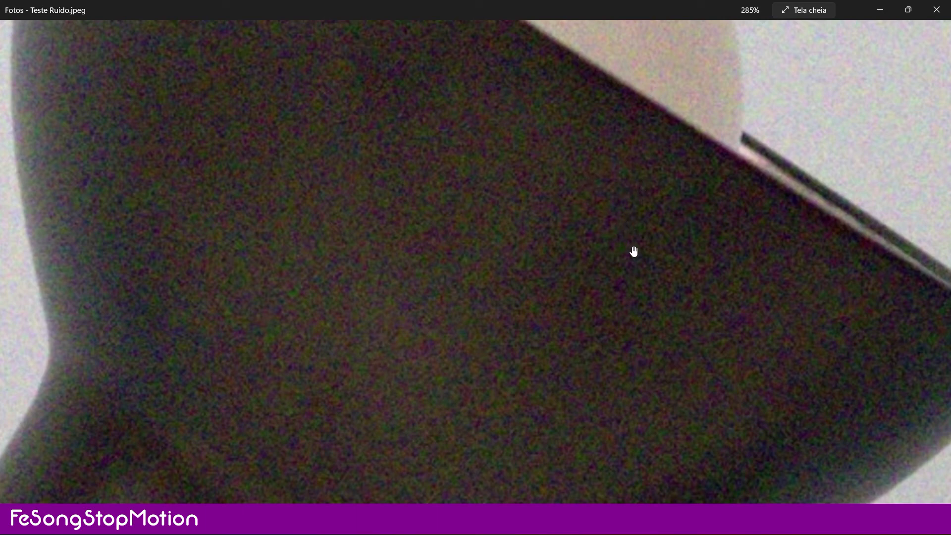
pyautogui.scroll(-5, 579, 243)
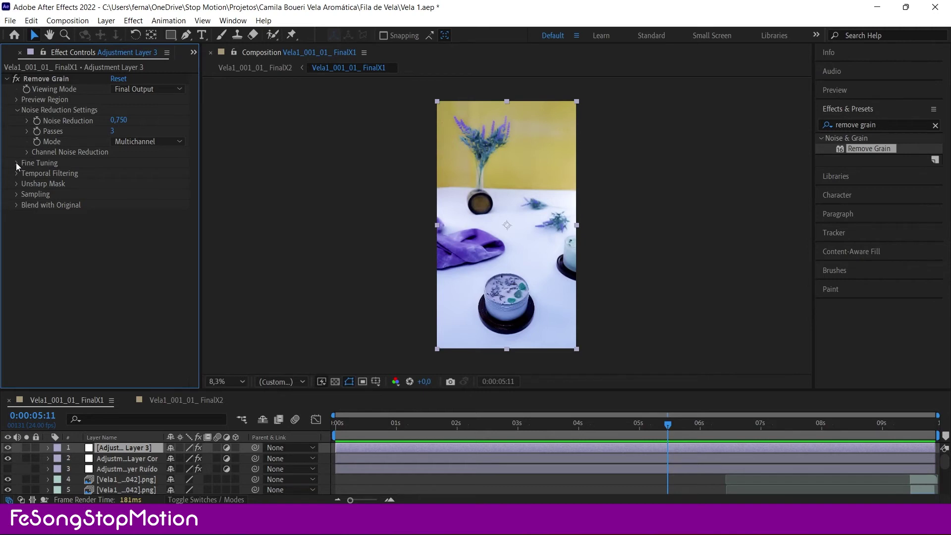
# Step: In Fine Tuning, try Chroma Suppression at 4,6, then undo it
pyautogui.click(16, 163)
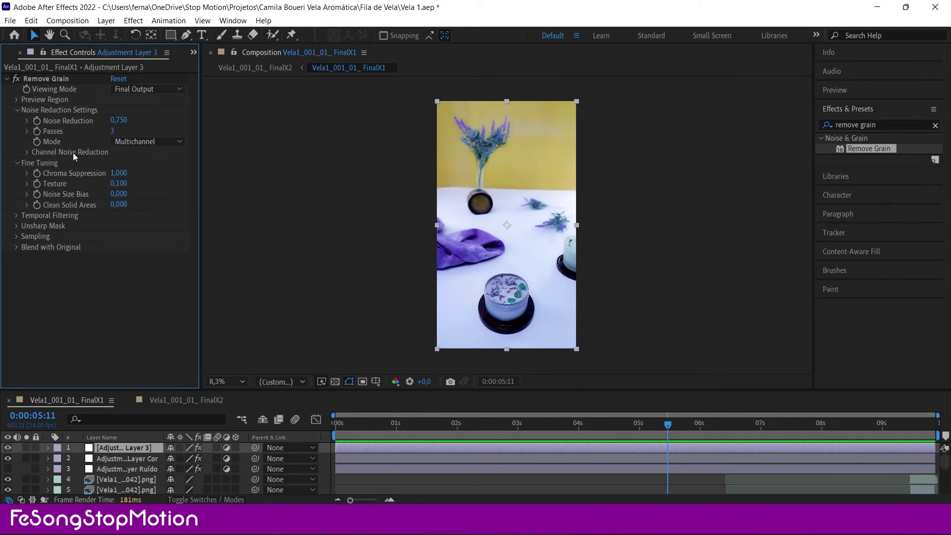
pyautogui.moveTo(123, 179); pyautogui.dragTo(142, 177)
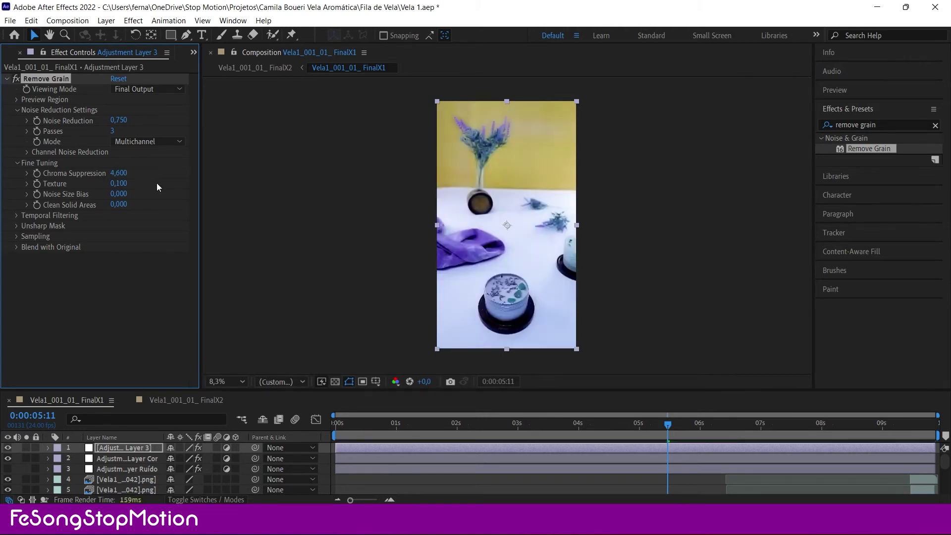
pyautogui.hotkey('ctrl', 'z')
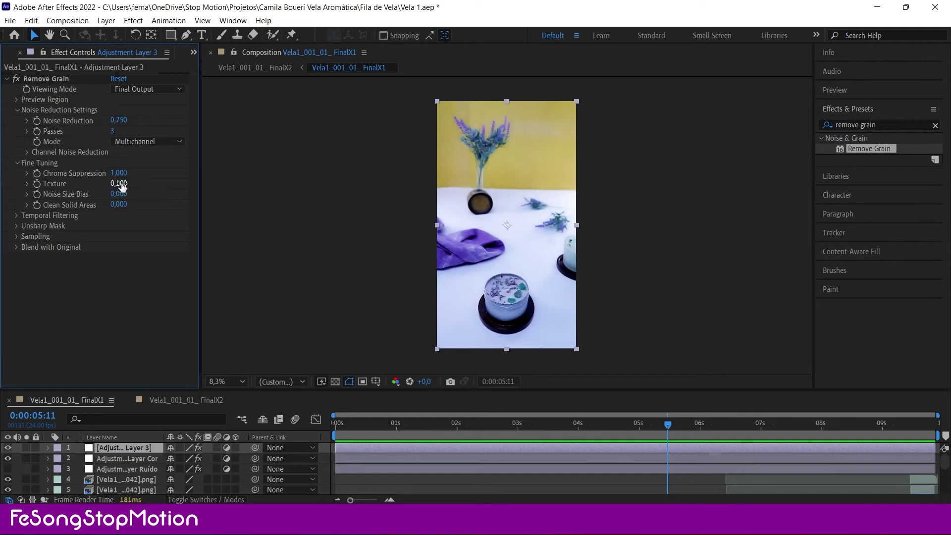
# Step: Bring Texture down to 0 and test Clean Solid Areas at 1 before resetting it to 0
pyautogui.moveTo(122, 186); pyautogui.dragTo(533, 252)
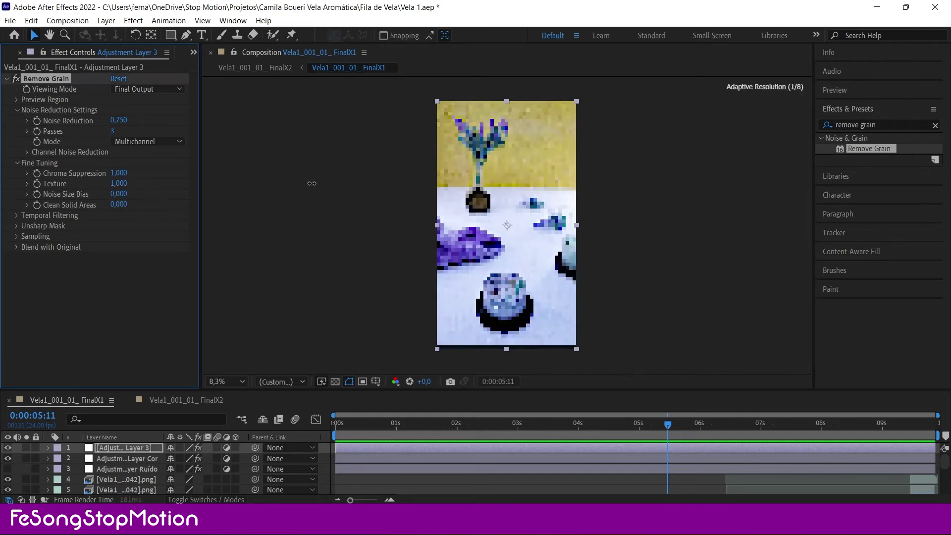
pyautogui.scroll(2, 491, 191)
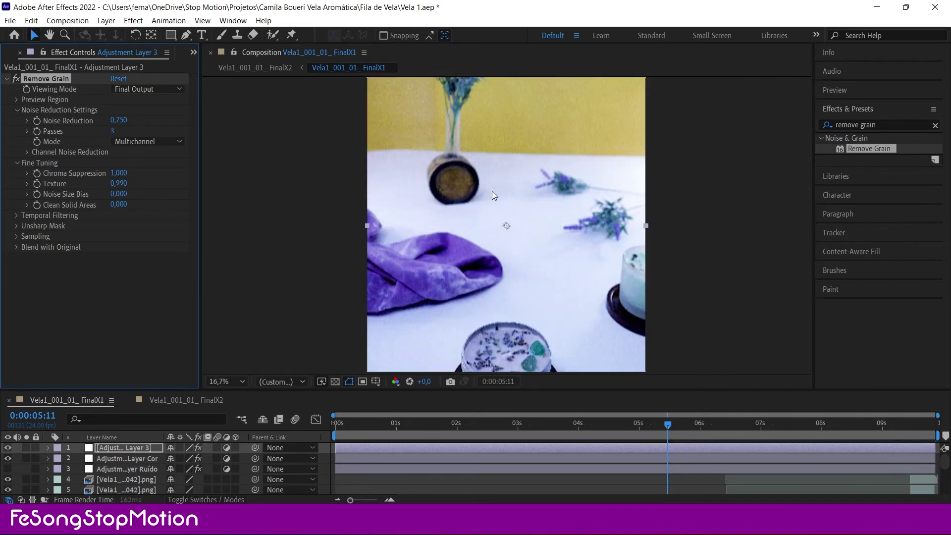
pyautogui.scroll(-2, 409, 170)
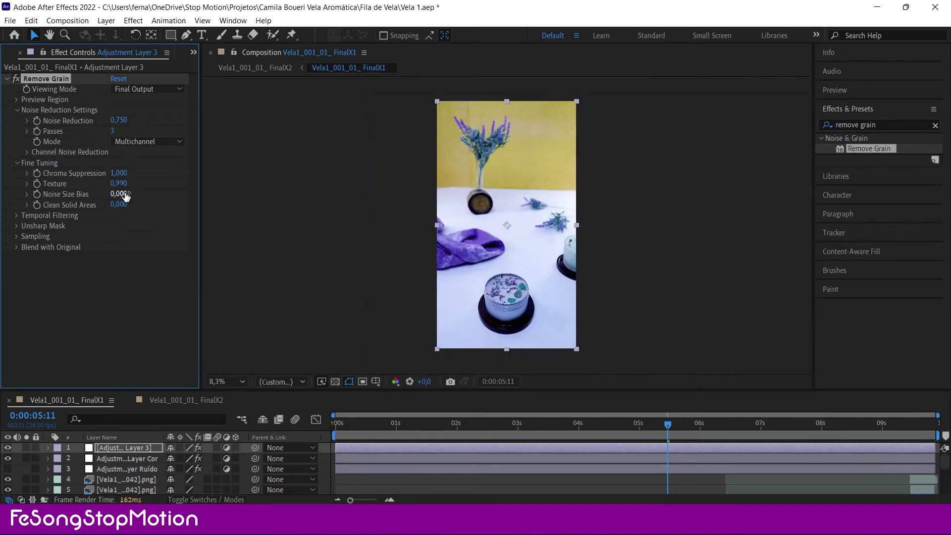
pyautogui.moveTo(119, 183); pyautogui.dragTo(113, 192)
pyautogui.moveTo(119, 208); pyautogui.dragTo(352, 208)
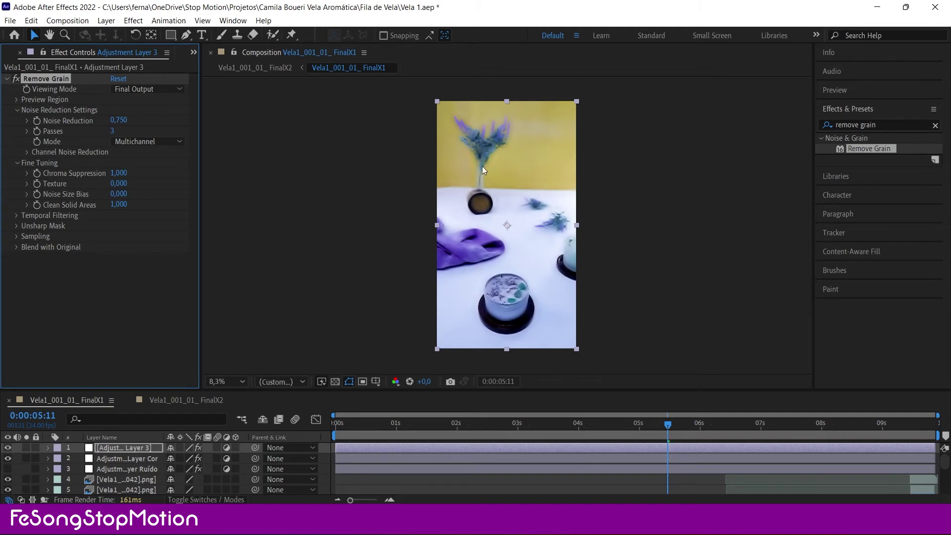
pyautogui.moveTo(124, 205); pyautogui.dragTo(90, 205)
# Step: Collapse Noise Reduction and Fine Tuning, then enable Temporal Filtering (Amount 100%, Motion Sensitivity 0.900)
pyautogui.click(17, 110)
pyautogui.click(17, 120)
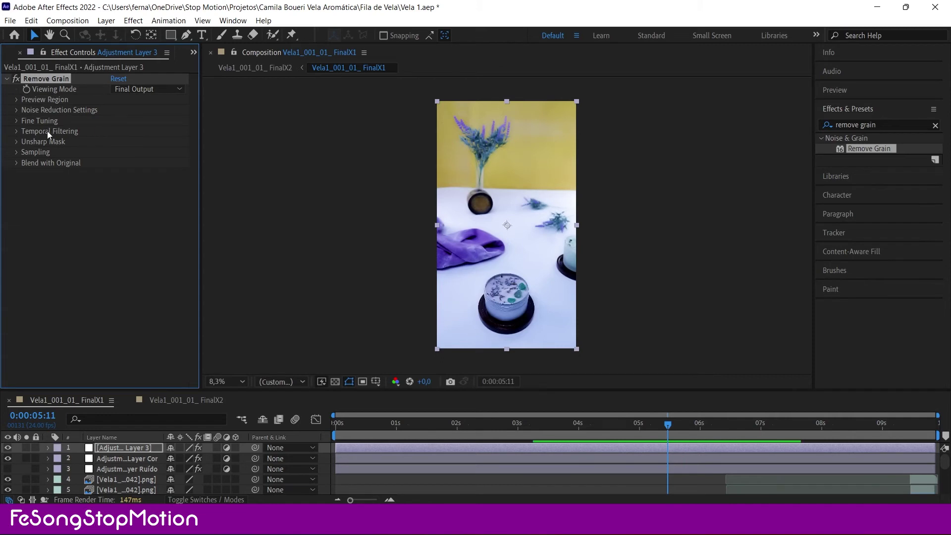
pyautogui.click(16, 131)
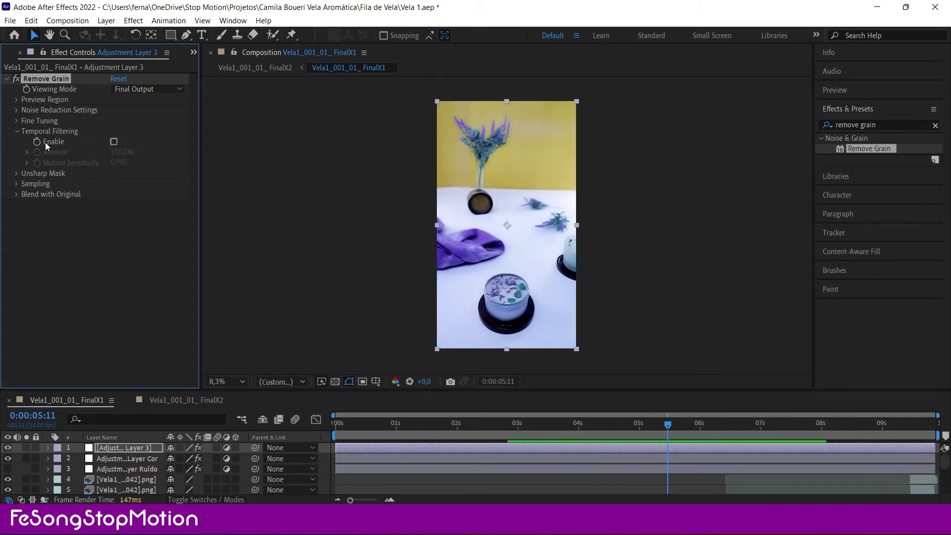
pyautogui.click(114, 141)
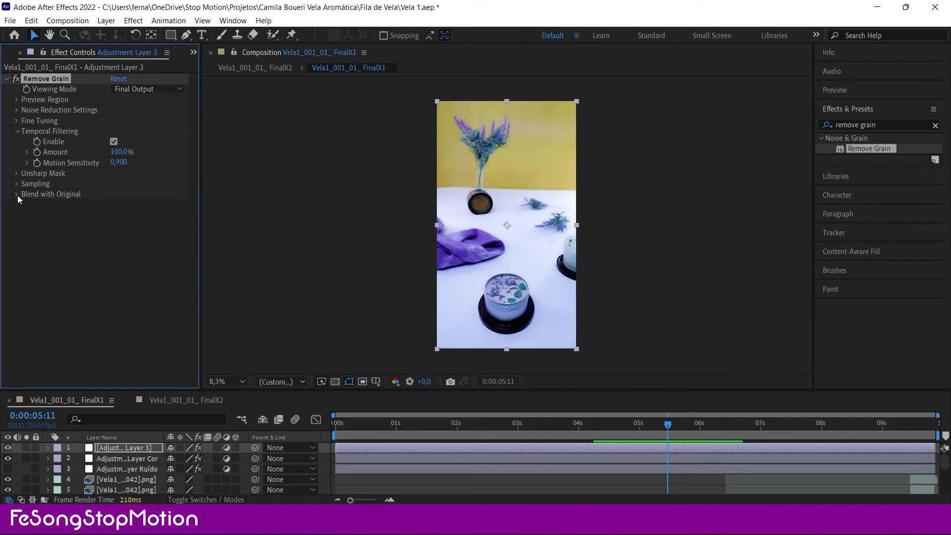
pyautogui.click(17, 131)
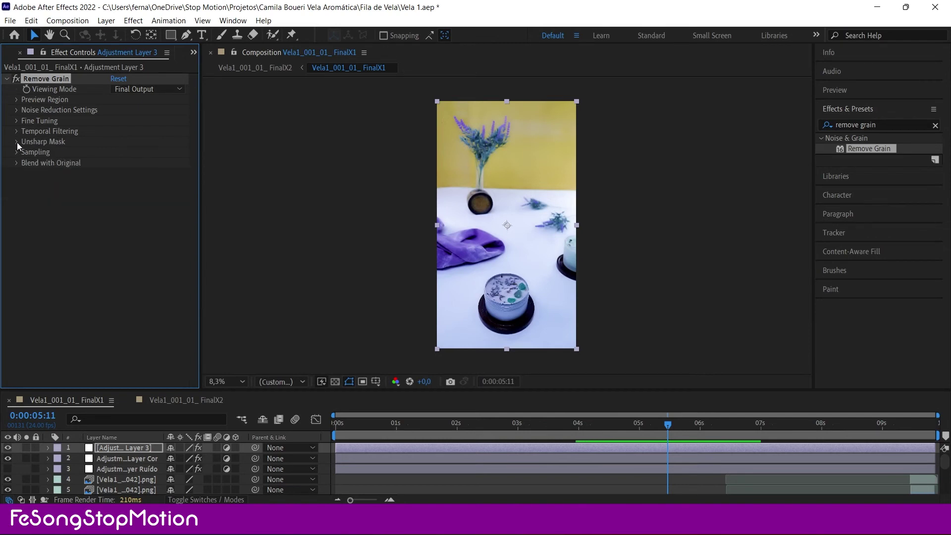
pyautogui.click(17, 141)
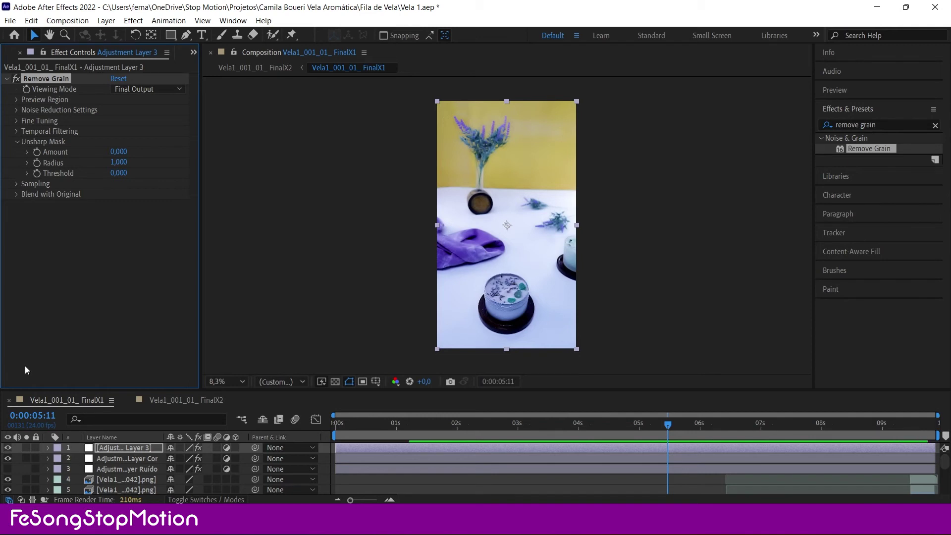
pyautogui.click(17, 142)
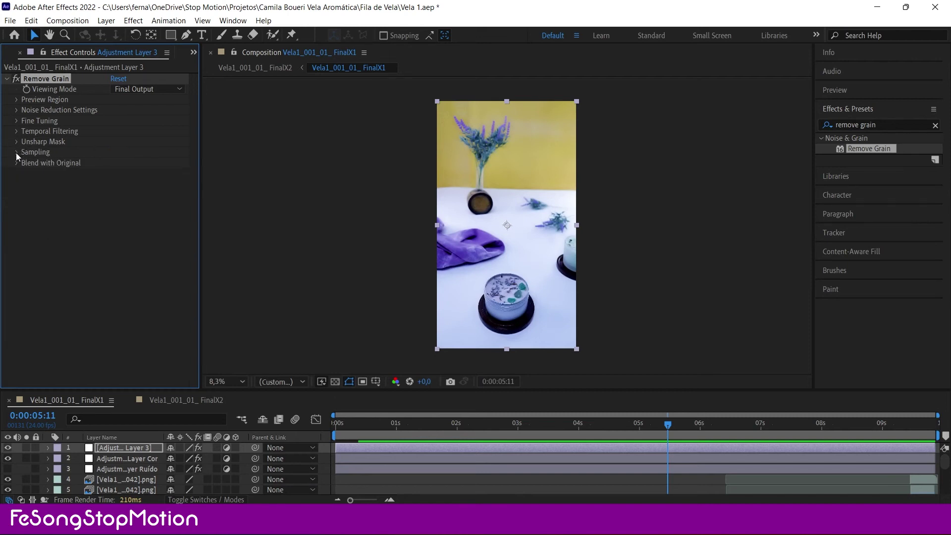
# Step: Expand Sampling and set Sample Selection to Manual so the viewer shows noise samples
pyautogui.click(17, 152)
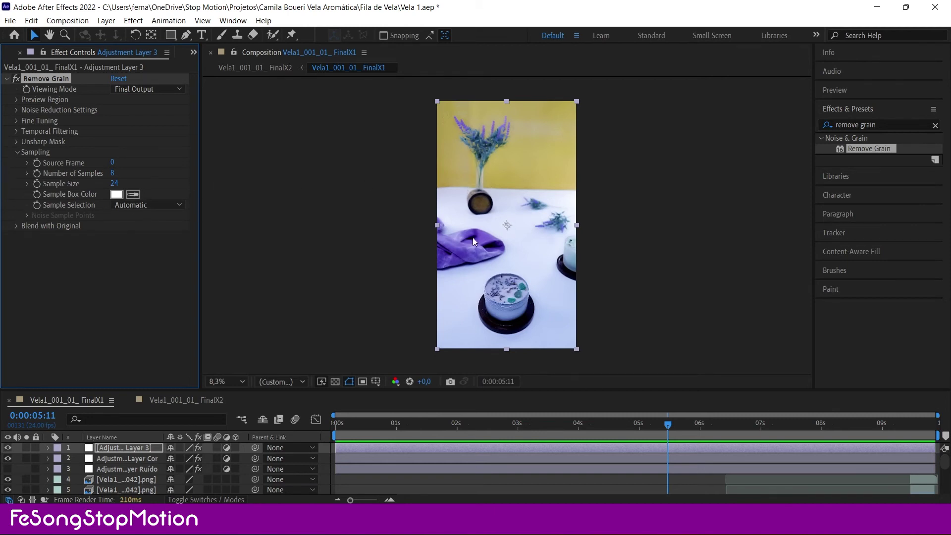
pyautogui.click(157, 206)
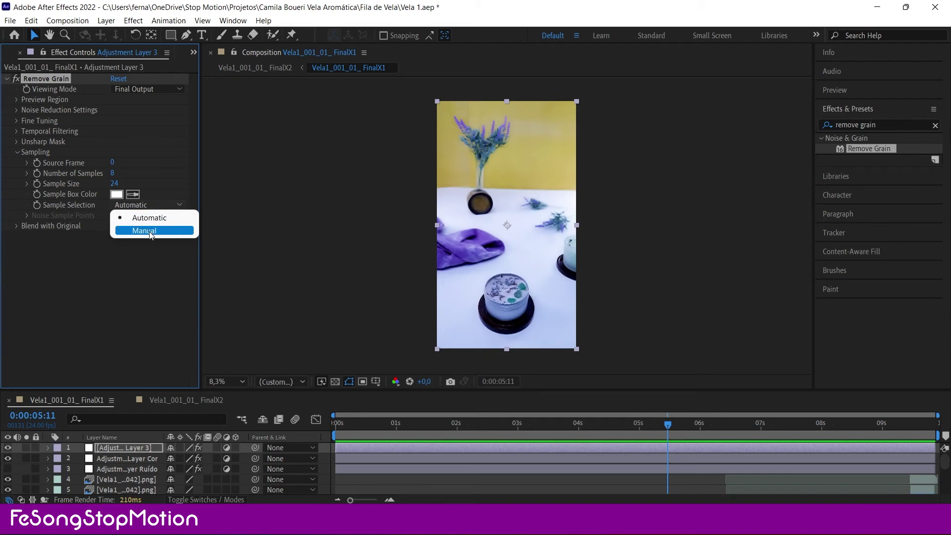
pyautogui.click(149, 230)
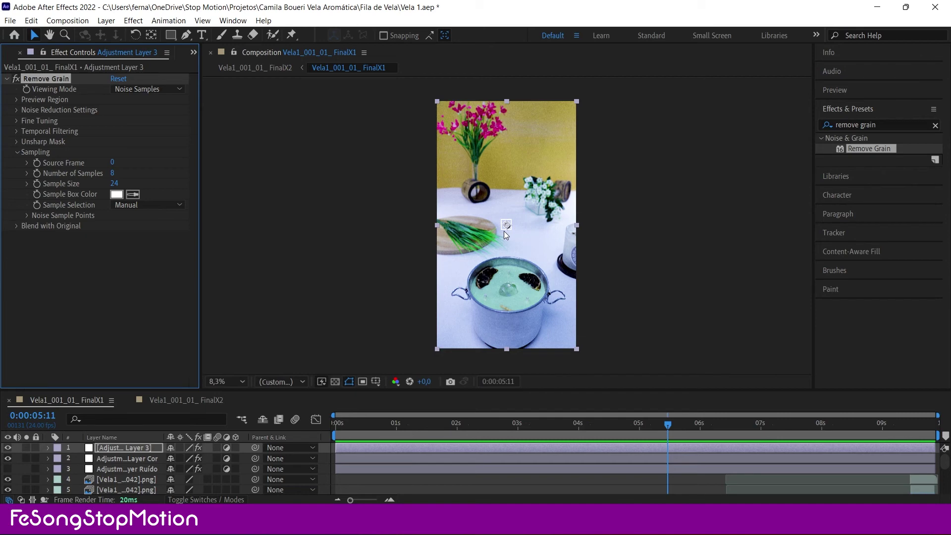
# Step: Set Remove Grain's Number of Samples to 5
pyautogui.click(112, 173)
pyautogui.write('5')
pyautogui.press('Return')
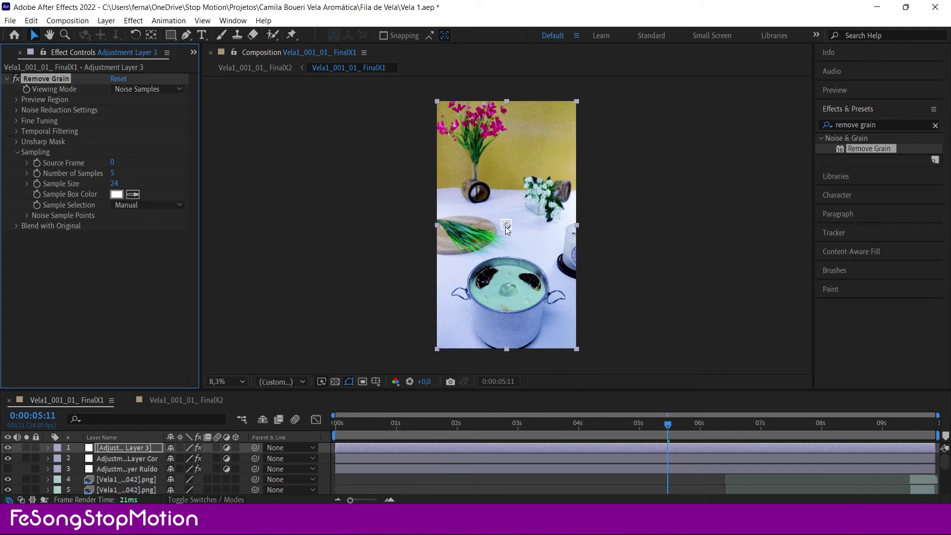
# Step: Place the noise samples on the pot, cutting board, yellow wall, dark vase and pot rim, keeping Manual selection
pyautogui.moveTo(506, 226); pyautogui.dragTo(490, 255)
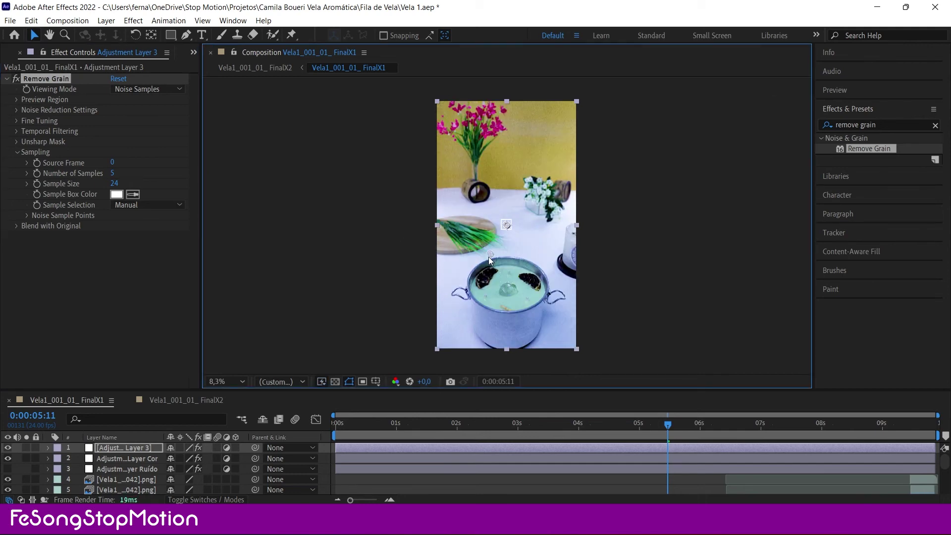
pyautogui.moveTo(506, 226); pyautogui.dragTo(468, 214)
pyautogui.moveTo(505, 226); pyautogui.dragTo(553, 141)
pyautogui.moveTo(506, 226); pyautogui.dragTo(481, 195)
pyautogui.moveTo(506, 226); pyautogui.dragTo(530, 279)
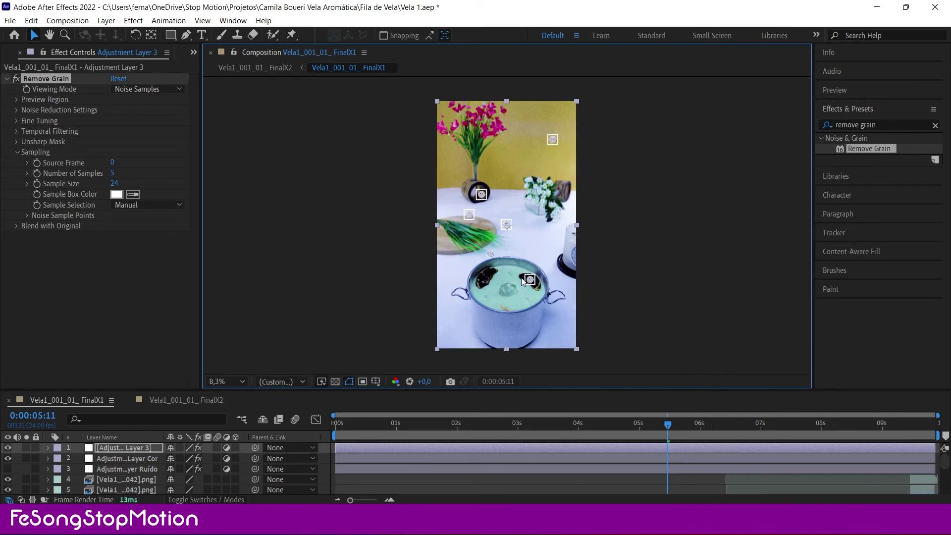
pyautogui.moveTo(508, 225); pyautogui.dragTo(471, 268)
pyautogui.moveTo(488, 257); pyautogui.dragTo(512, 280)
pyautogui.click(154, 205)
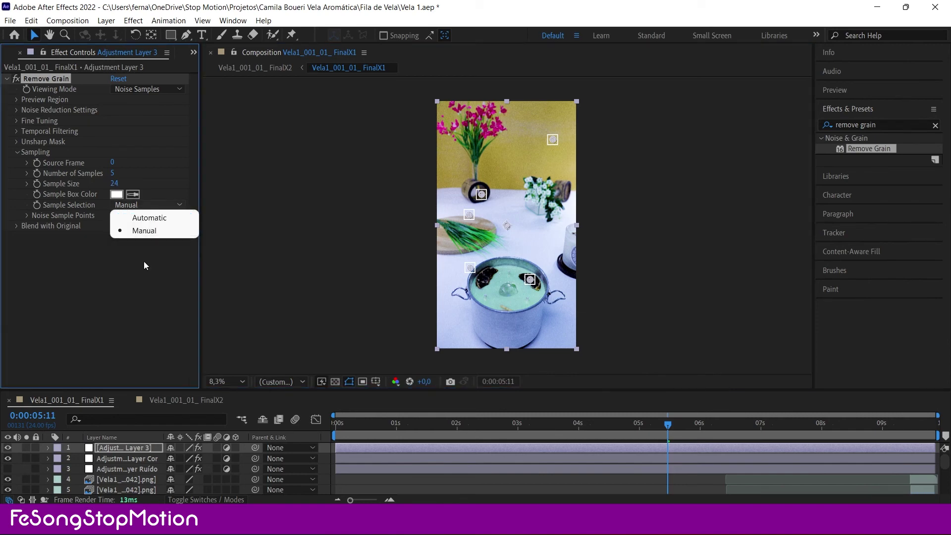
pyautogui.click(148, 300)
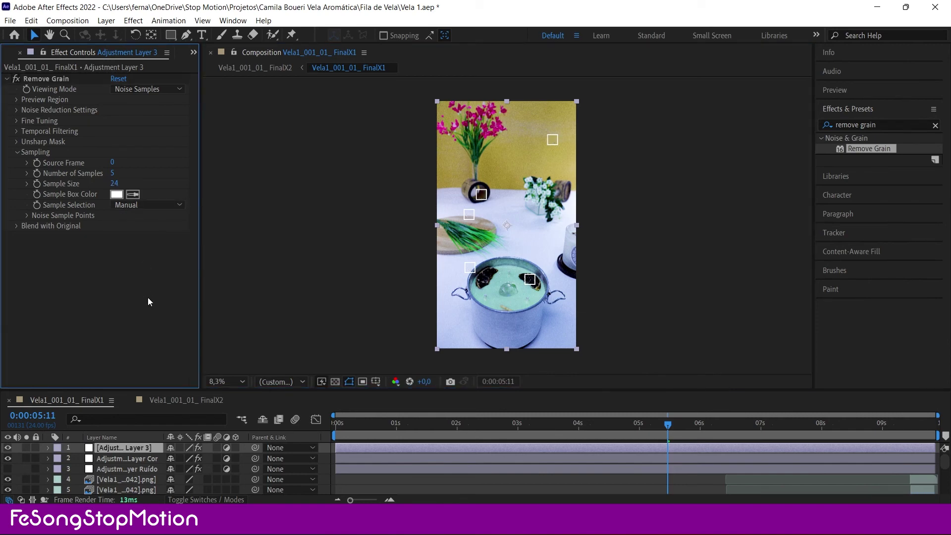
# Step: Collapse Sampling and review the Blend with Original, Preview Region and Noise Reduction Settings groups
pyautogui.click(471, 268)
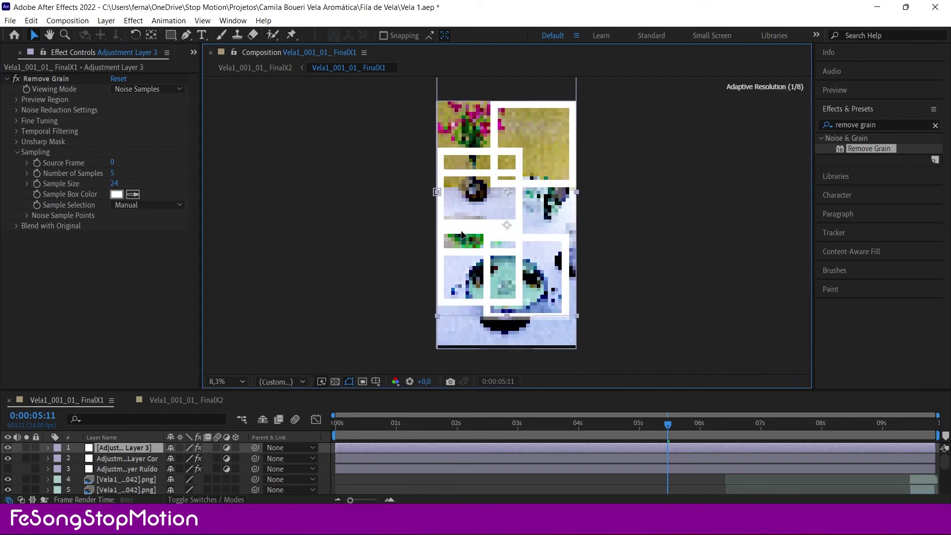
pyautogui.click(17, 152)
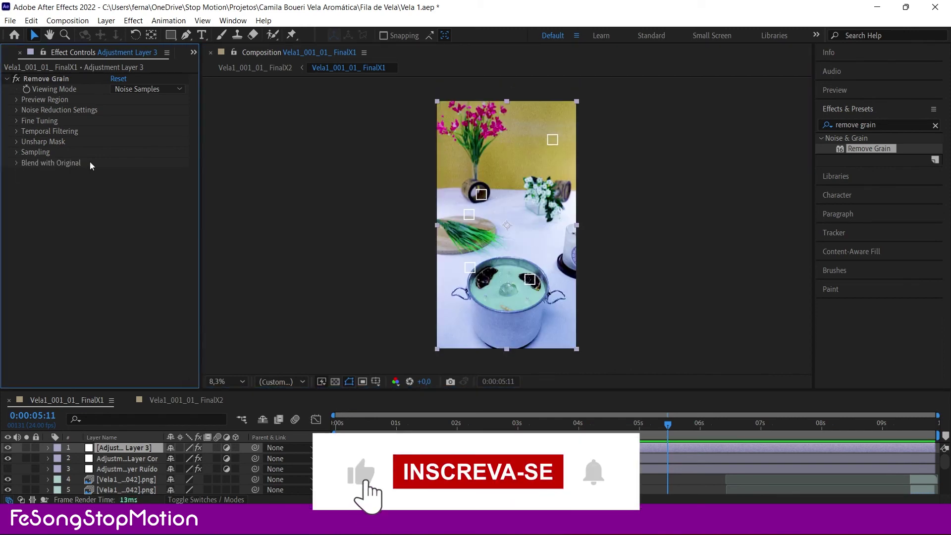
pyautogui.click(16, 163)
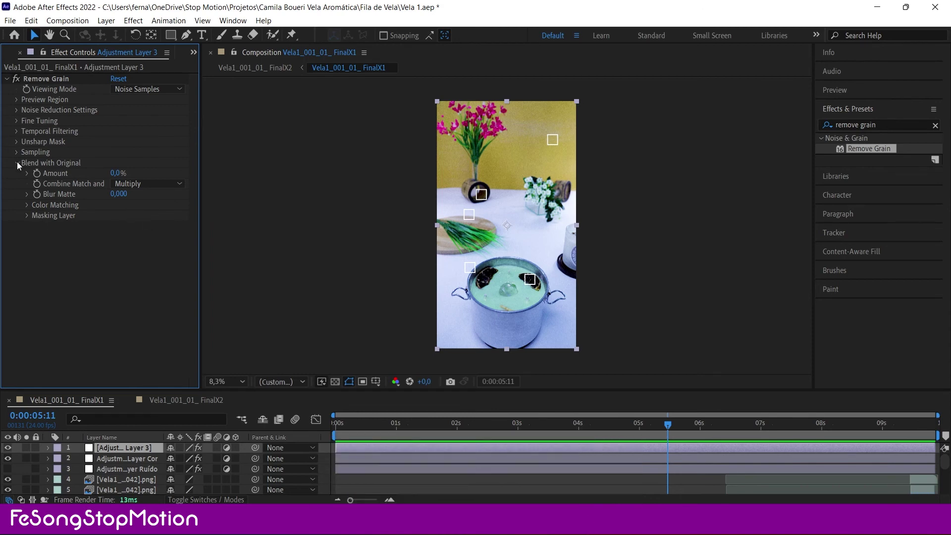
pyautogui.click(17, 163)
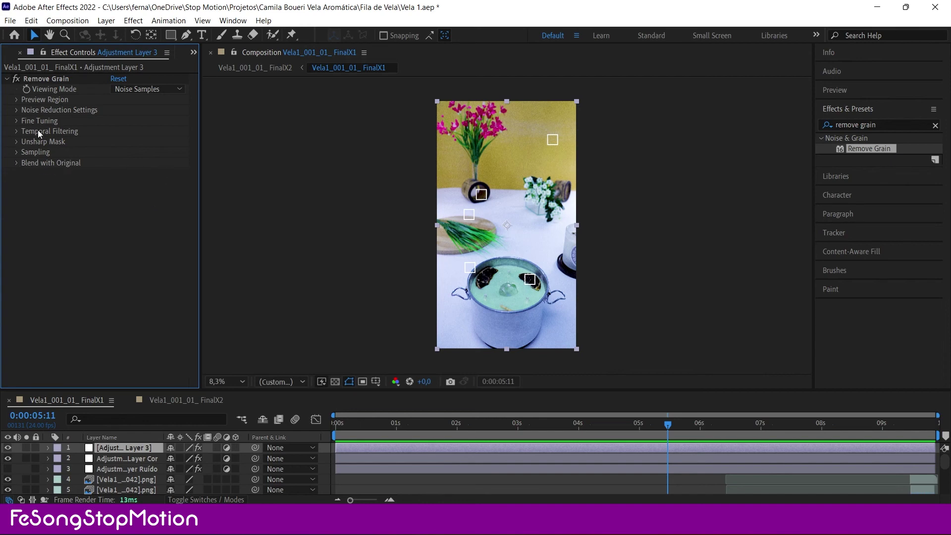
pyautogui.click(16, 100)
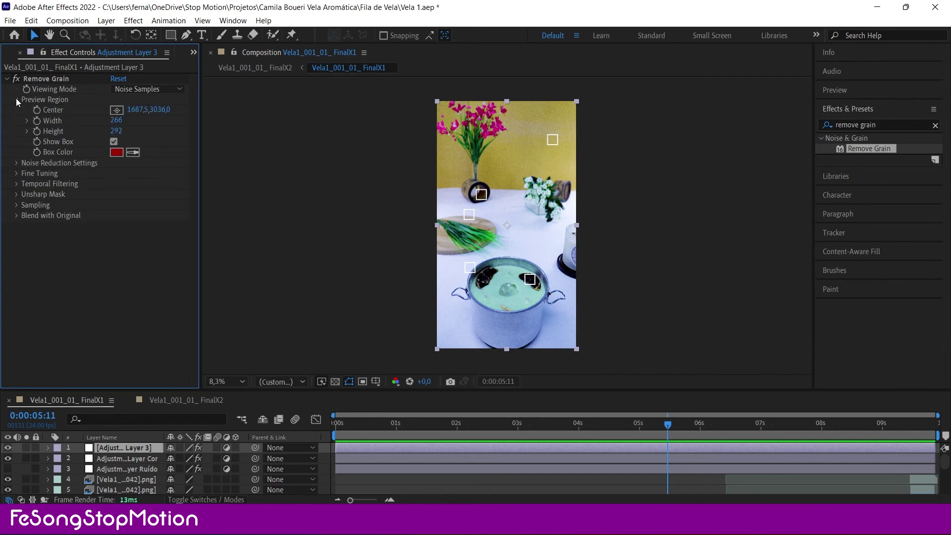
pyautogui.click(16, 99)
pyautogui.click(16, 110)
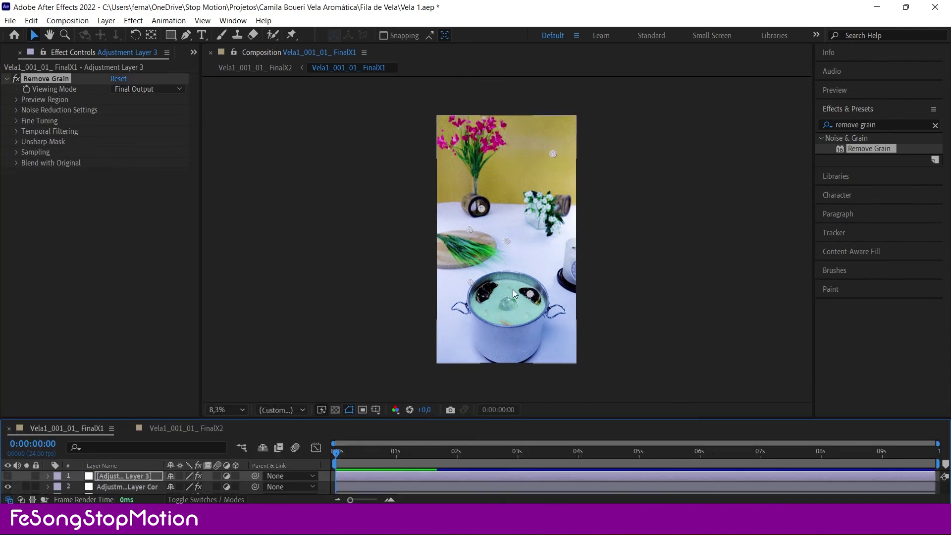
# Step: Set the viewer magnification to Fit up to 100% and start previewing the denoised composition
pyautogui.click(215, 408)
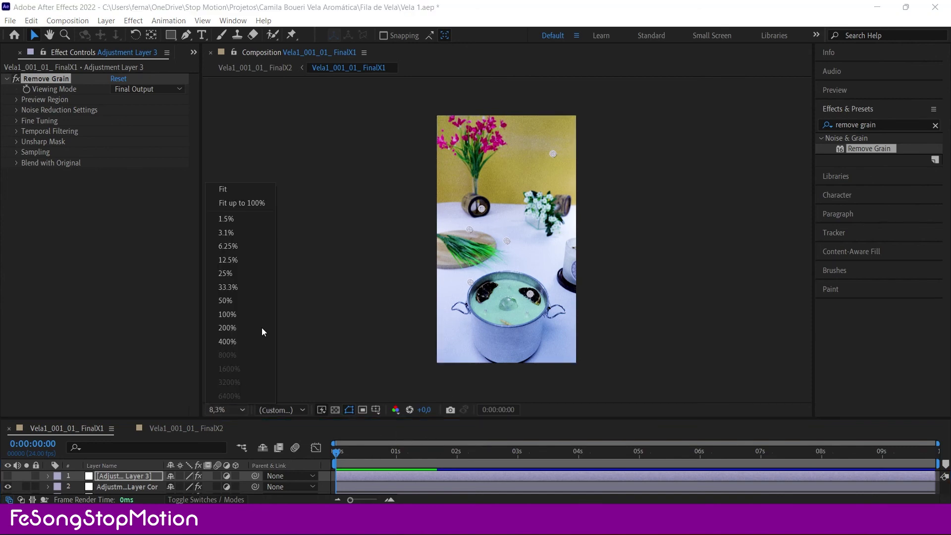
pyautogui.click(256, 203)
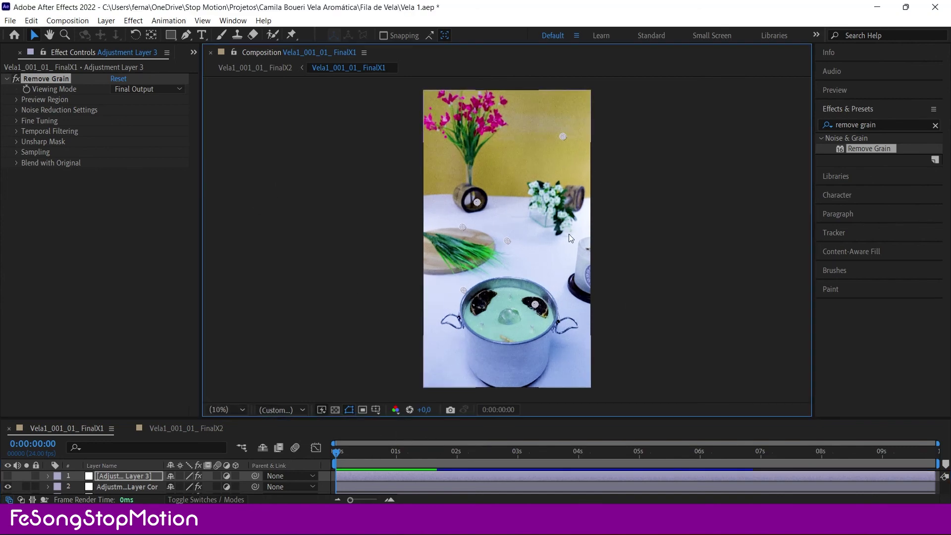
pyautogui.press('space')
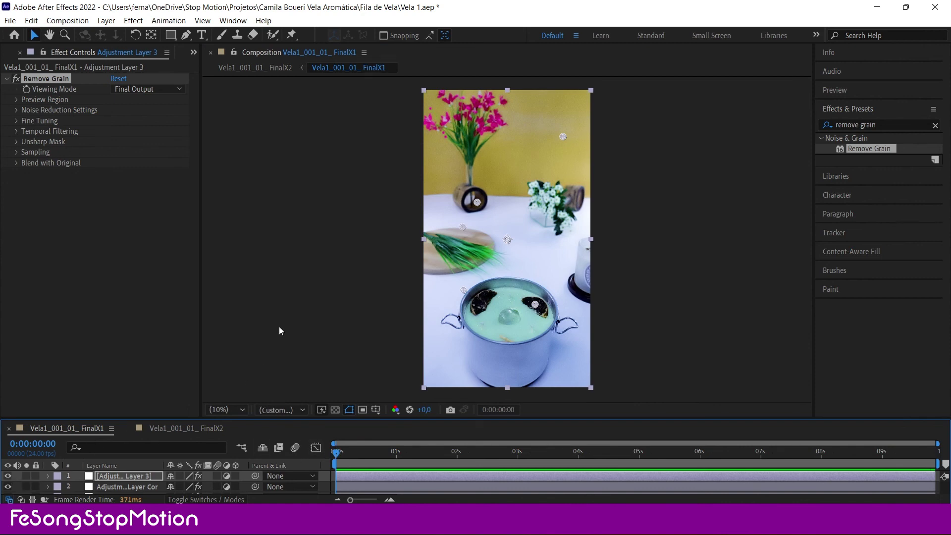
# Step: Play the denoised FinalX1 composition preview again
pyautogui.press('space')
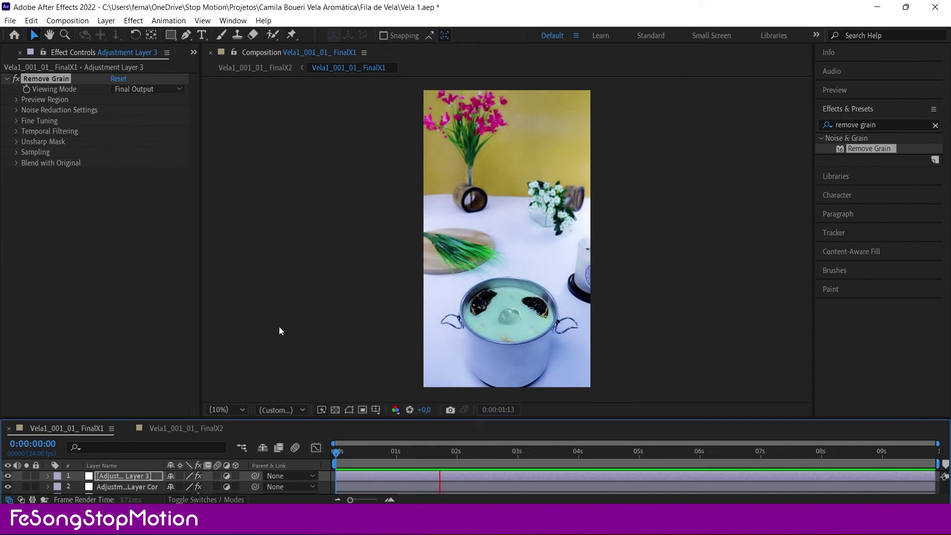